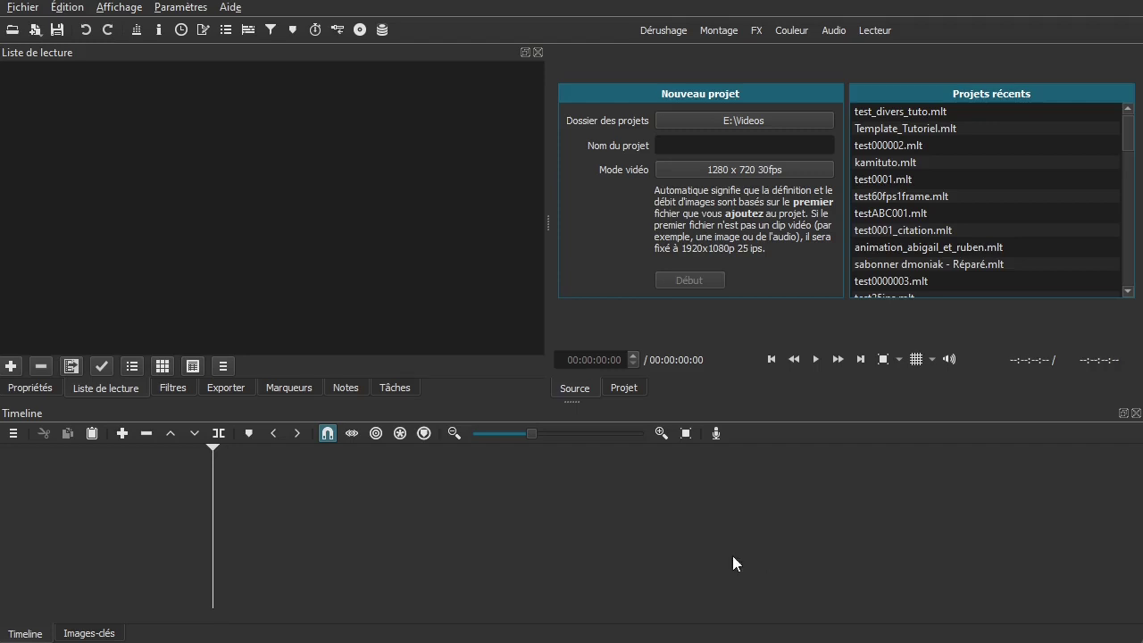
- Open the recent project test_divers_tuto.mlt and move the playhead to about 00:00:01:20
left_click(907, 114)
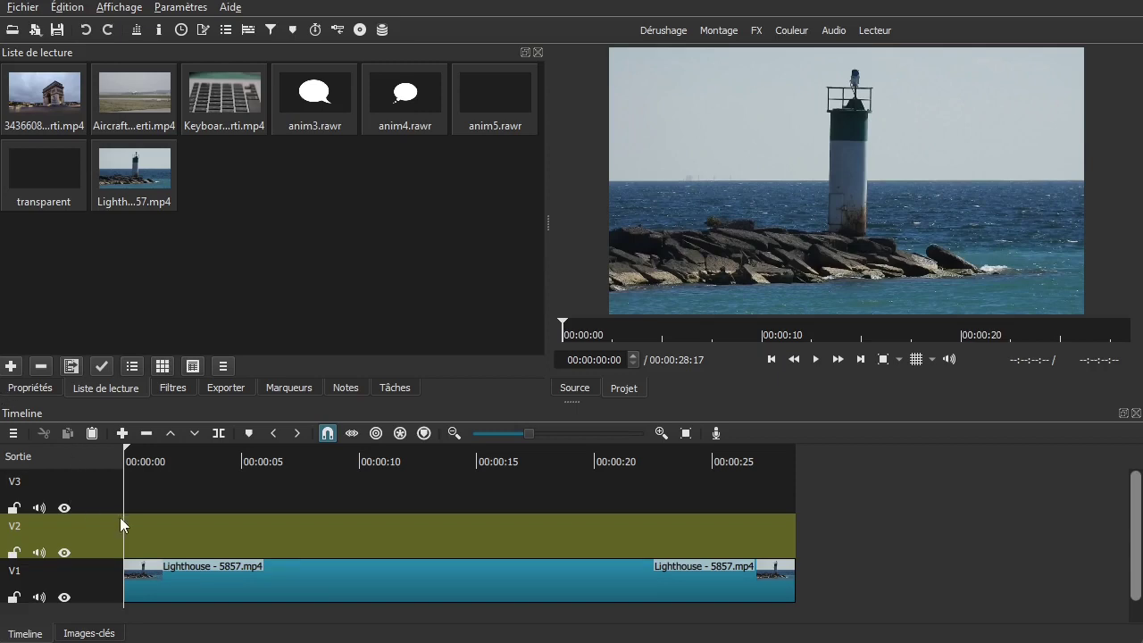
left_click_drag(135, 530, 162, 530)
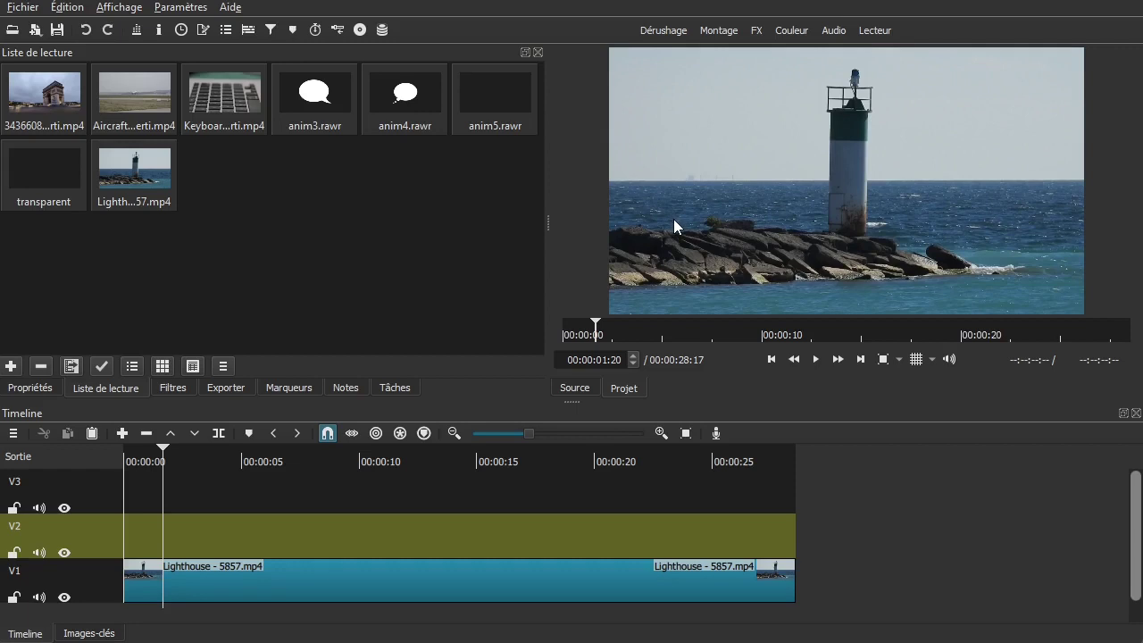
- Create a Glaxnimate animation named anim6 with a transparent background and a duration of 00:00:10:00
left_click(36, 31)
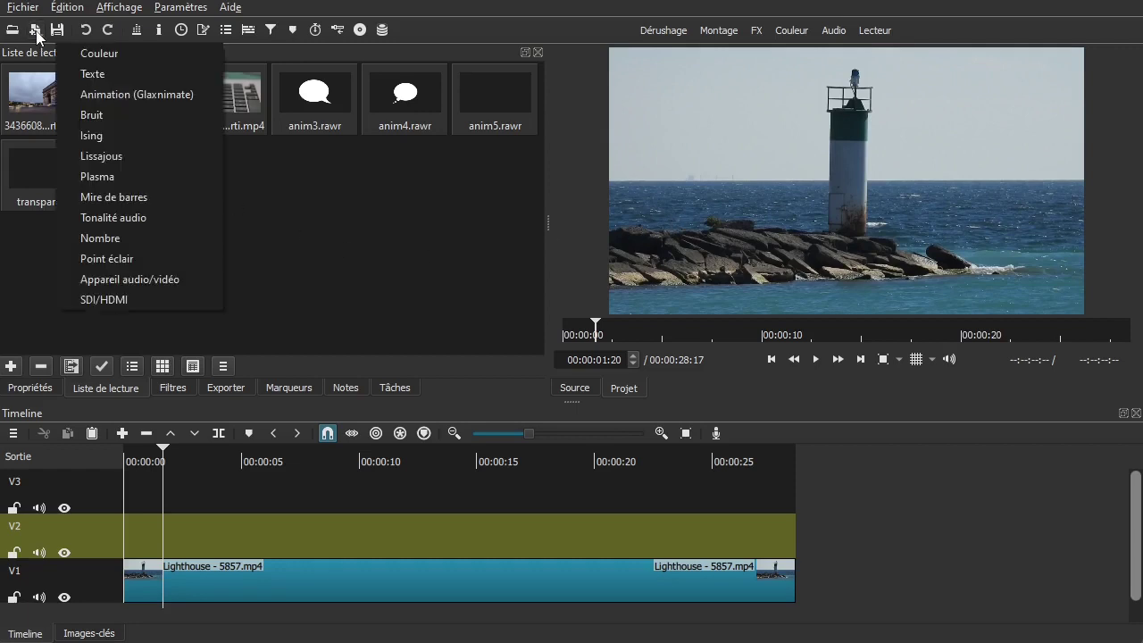
left_click(134, 93)
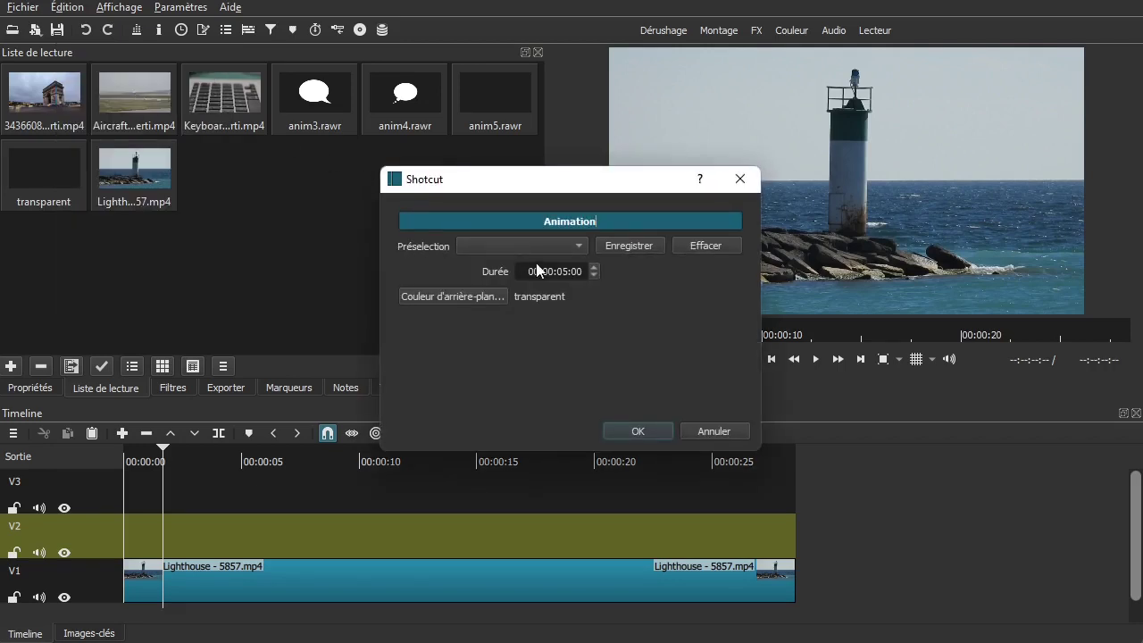
triple_click(563, 278)
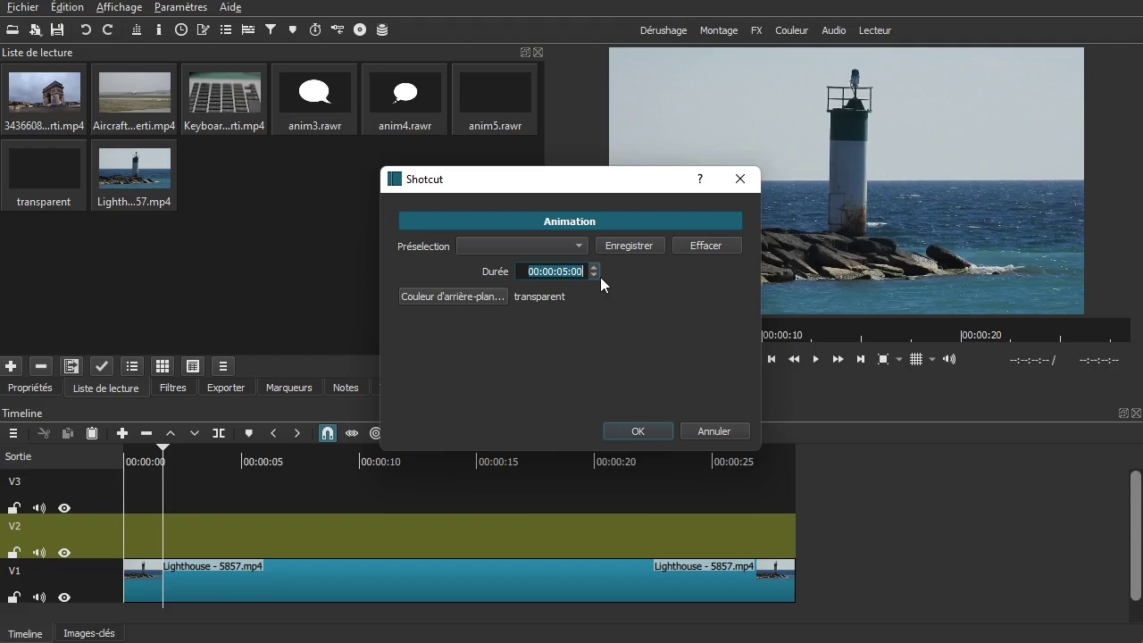
key("Left")
key("Left")
type("10")
left_click(637, 432)
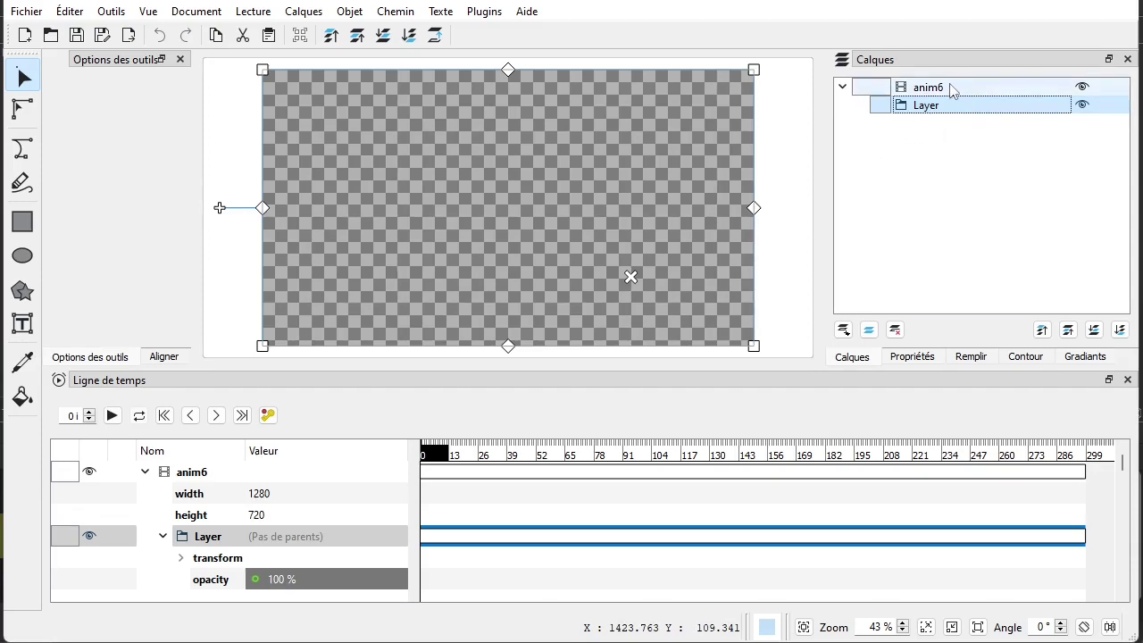
- Choose the Text tool and set its font to Arial Black with the Normal style
left_click(25, 325)
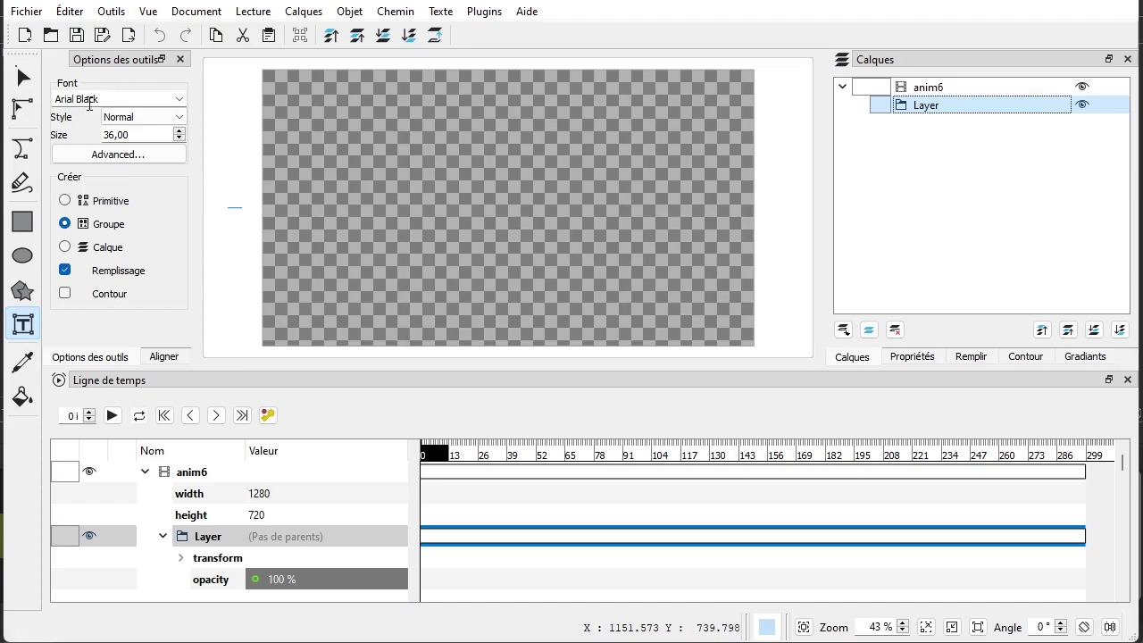
left_click(180, 98)
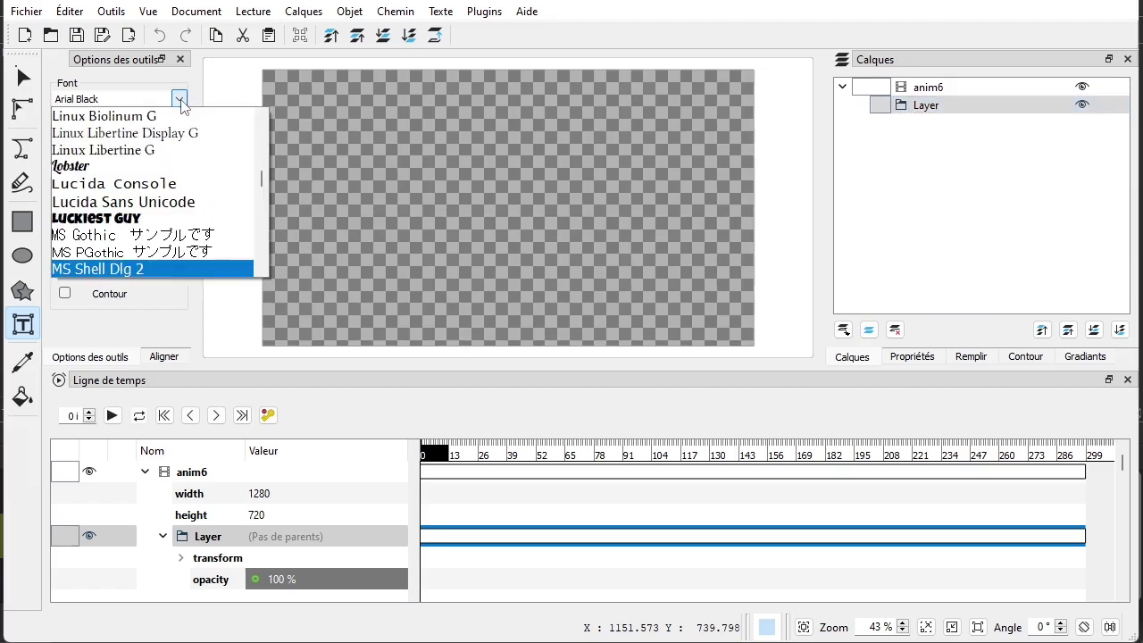
scroll(183, 216, "up", 20)
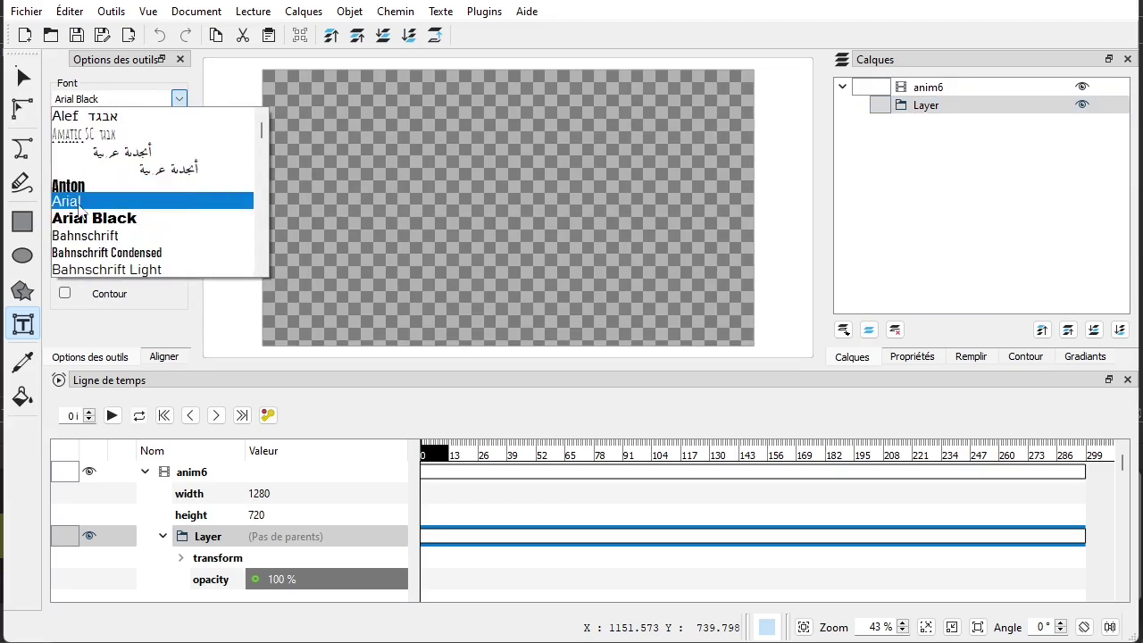
left_click(160, 223)
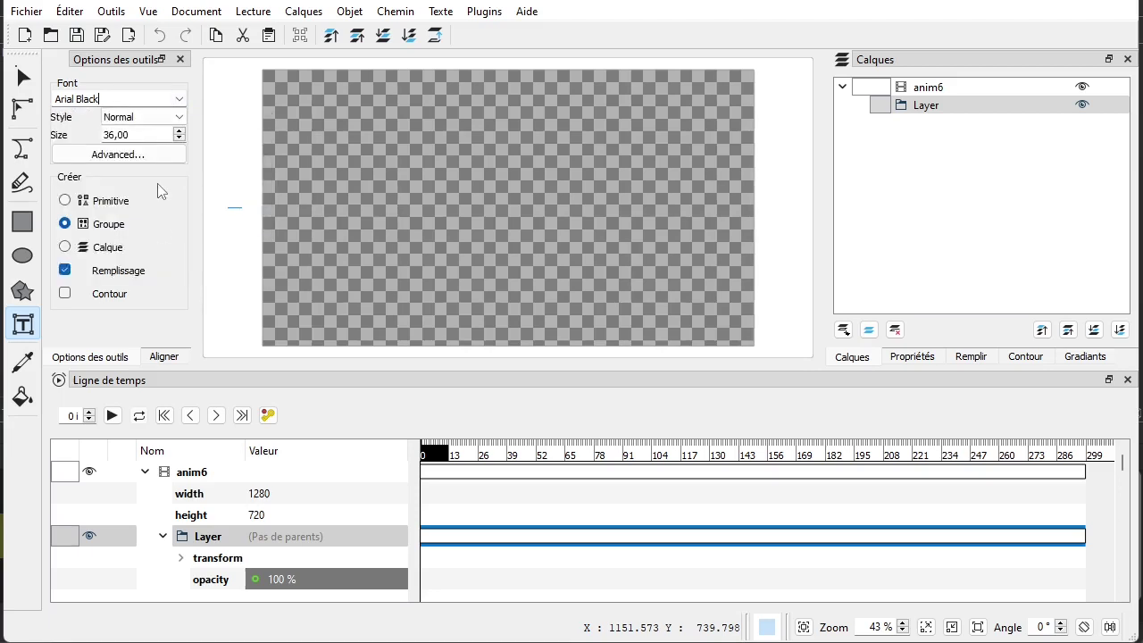
left_click(157, 118)
left_click(157, 124)
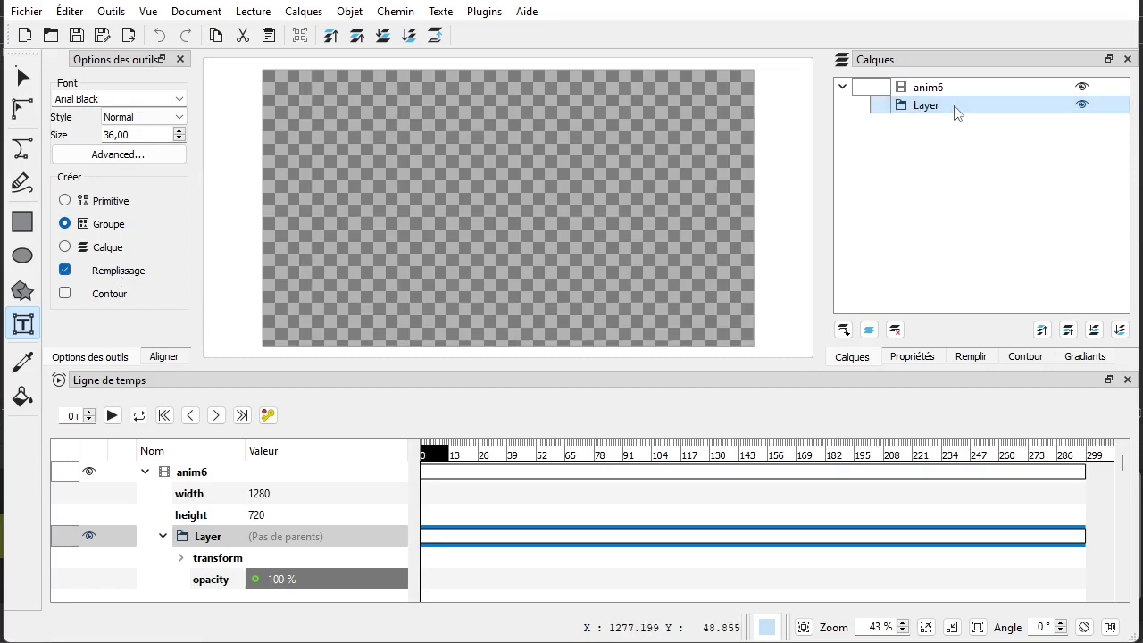
- Add the text OCEAN in the upper-left part of the canvas and show its fill colour settings
left_click(354, 185)
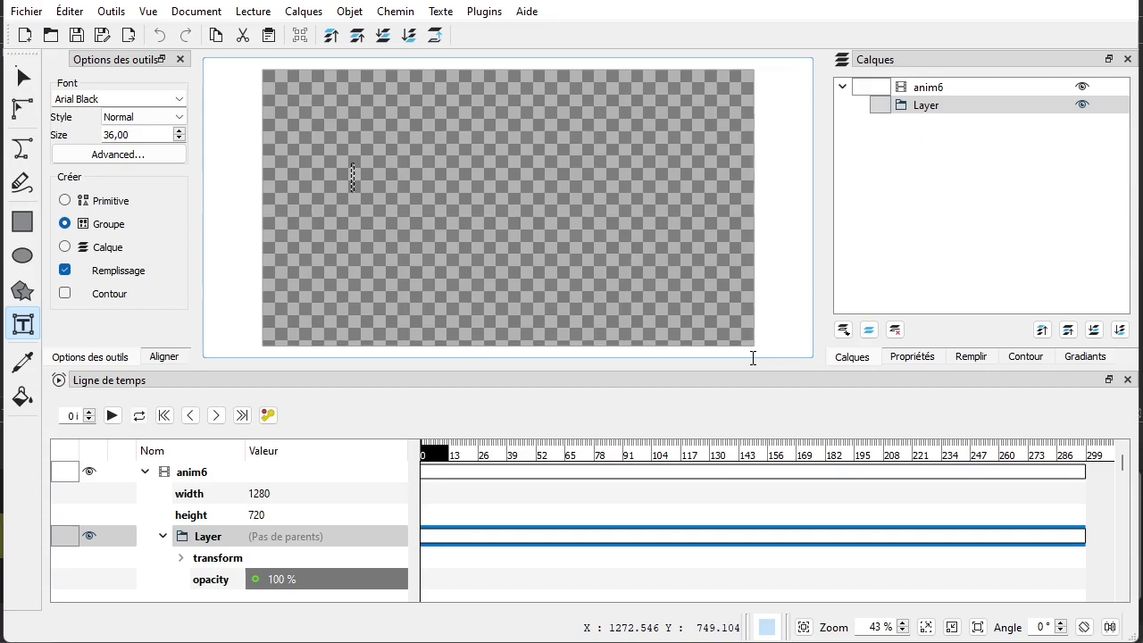
type("OCEAN")
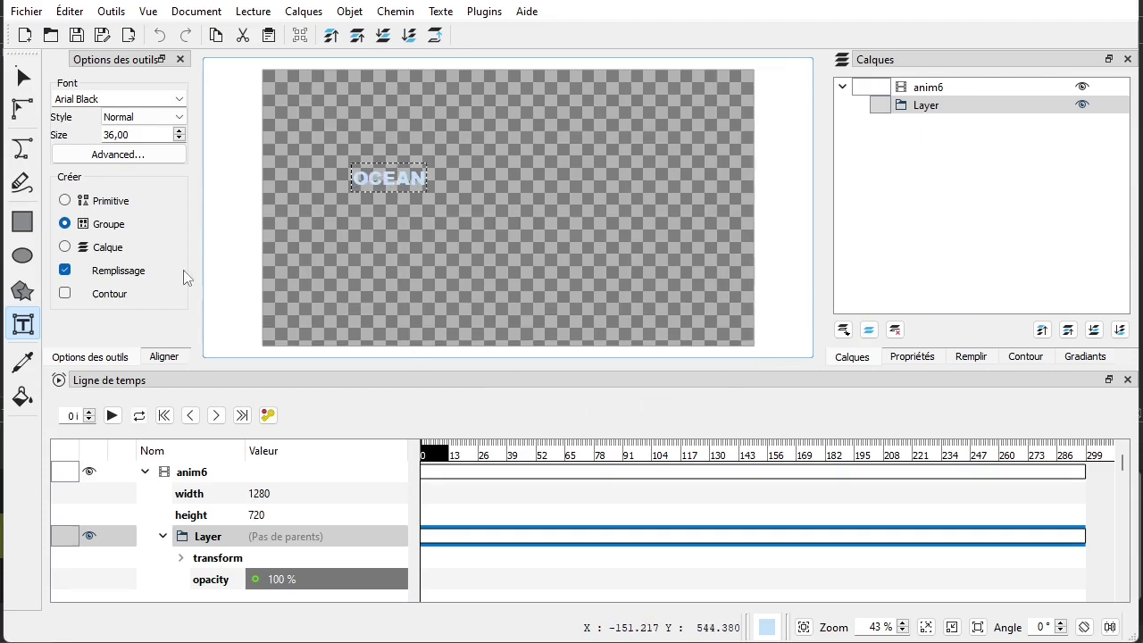
left_click(20, 77)
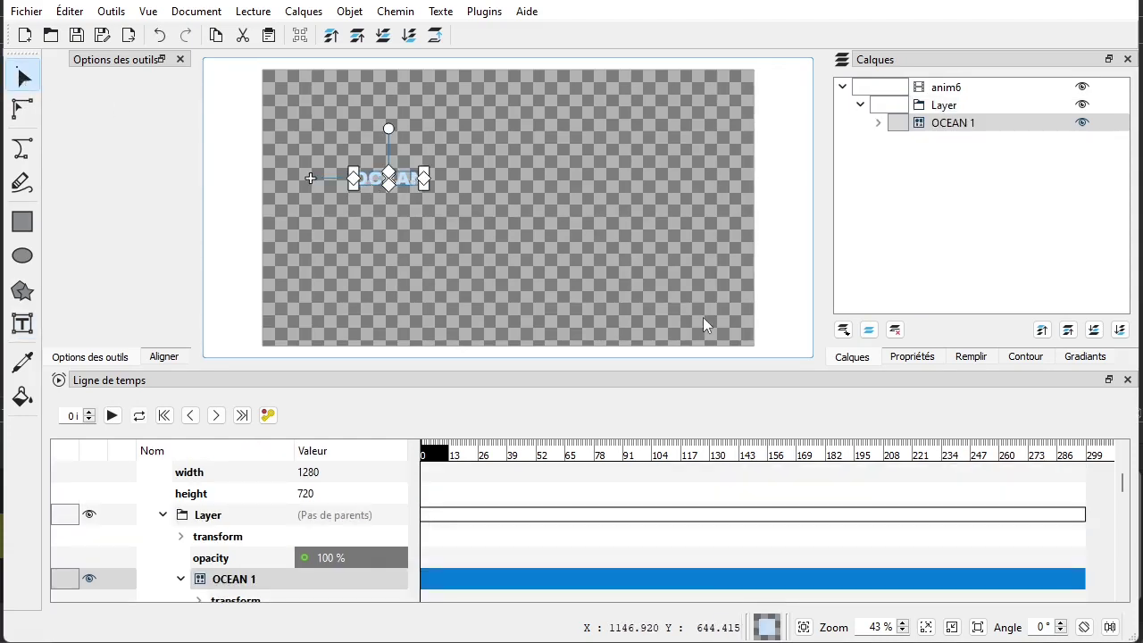
left_click(971, 356)
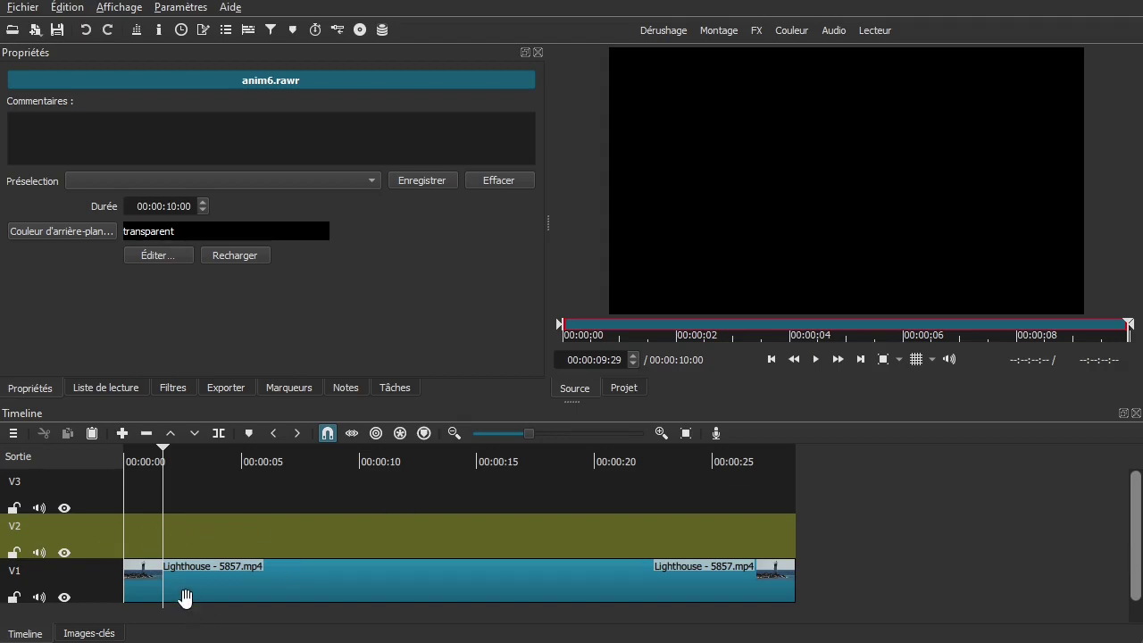
- Switch to Shotcut and preview the first seconds of the lighthouse clip in the timeline
left_click(199, 535)
key("space")
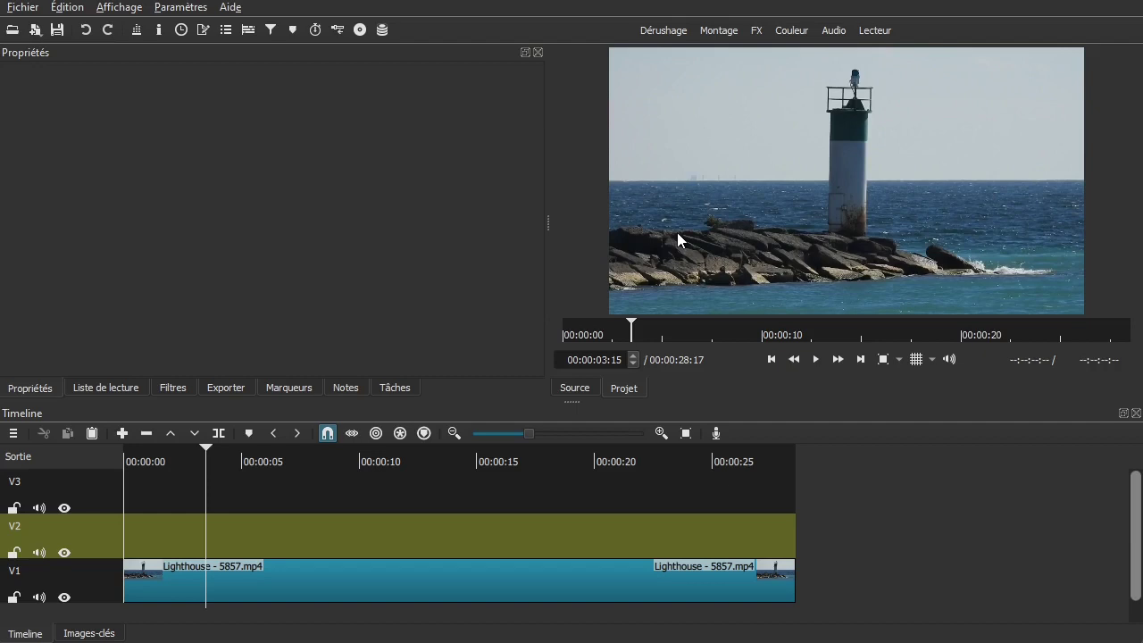
left_click_drag(184, 538, 175, 536)
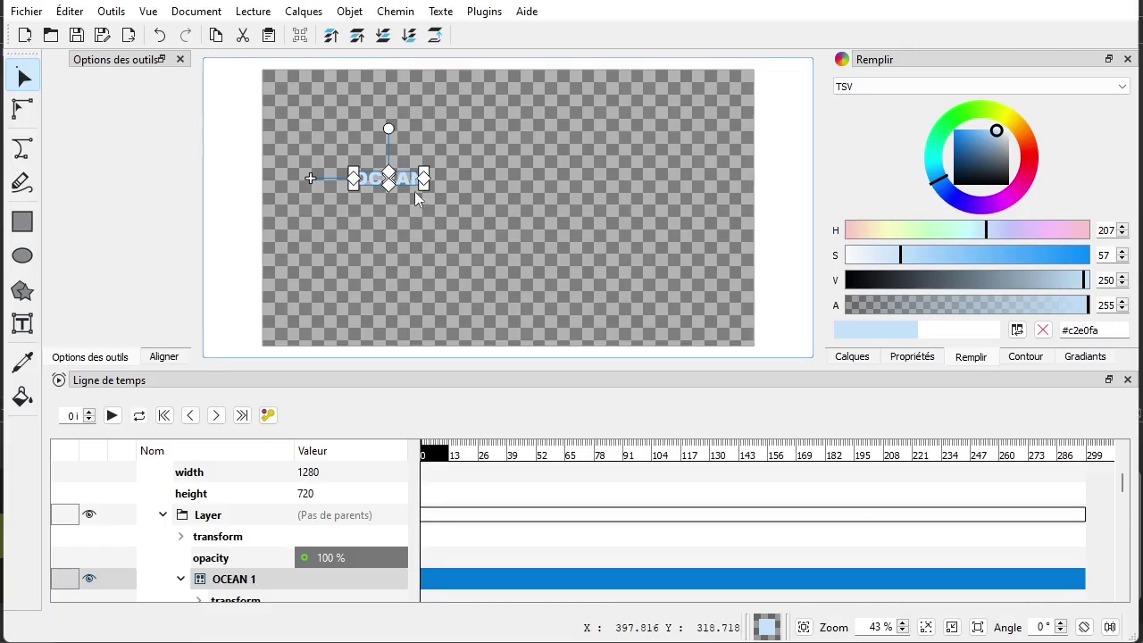
- Back in Glaxnimate, move the OCEAN text to the canvas's lower-left area and enlarge it proportionally to about two and a half times its size
left_click_drag(311, 176, 257, 277)
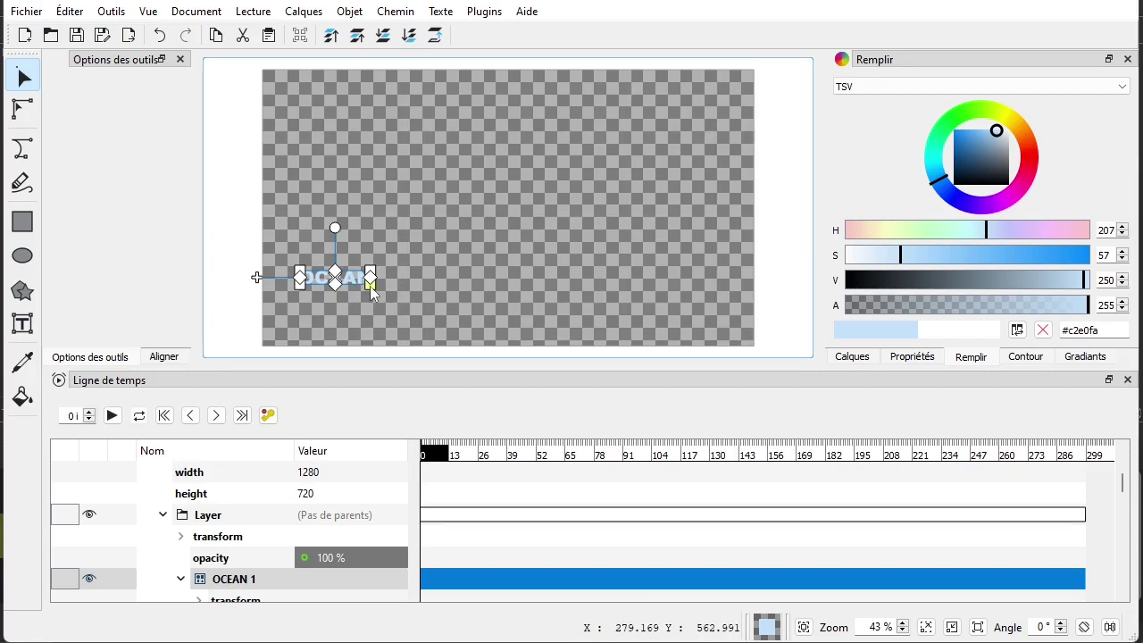
left_click_drag(372, 294, 438, 289)
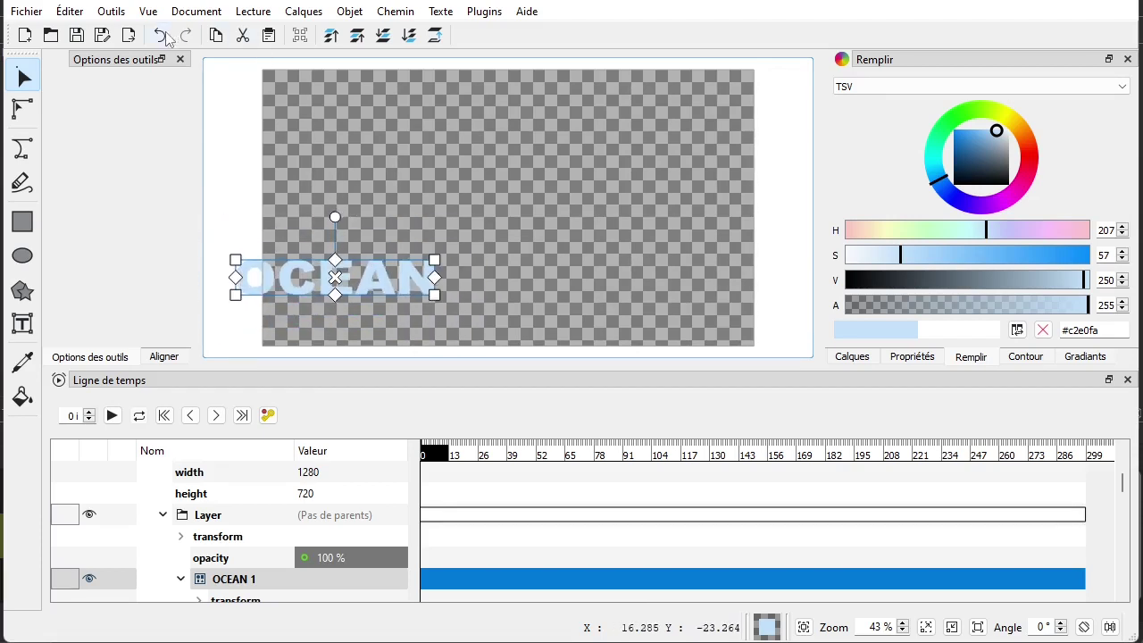
key("ctrl+z")
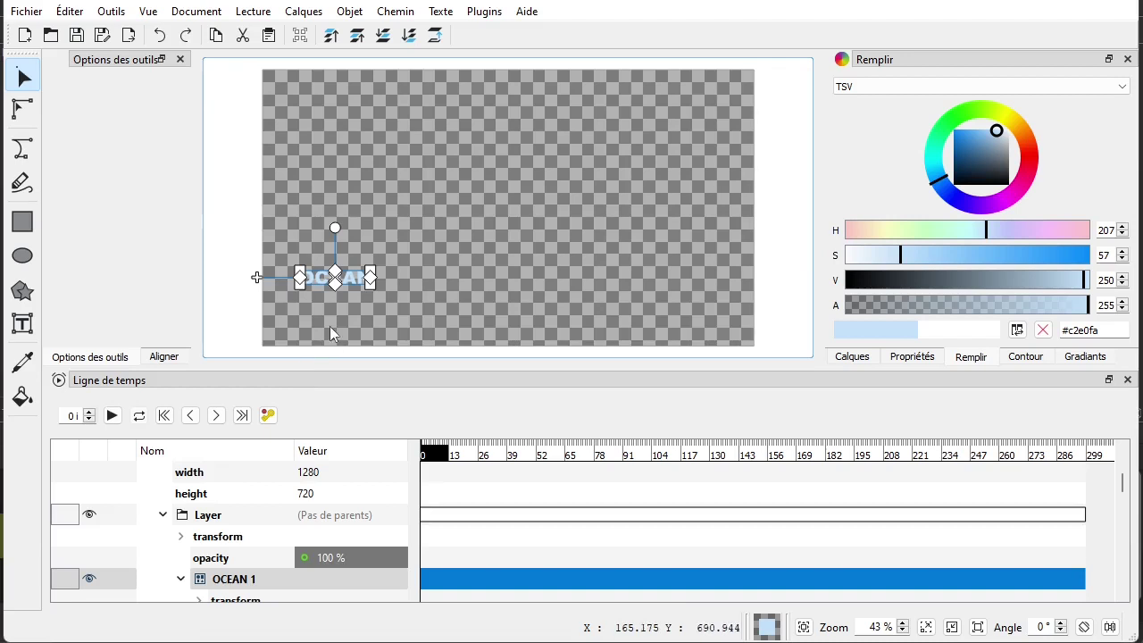
mouse_move(372, 286)
left_mouse_down()
mouse_move(430, 308)
mouse_move(368, 306)
left_mouse_up()
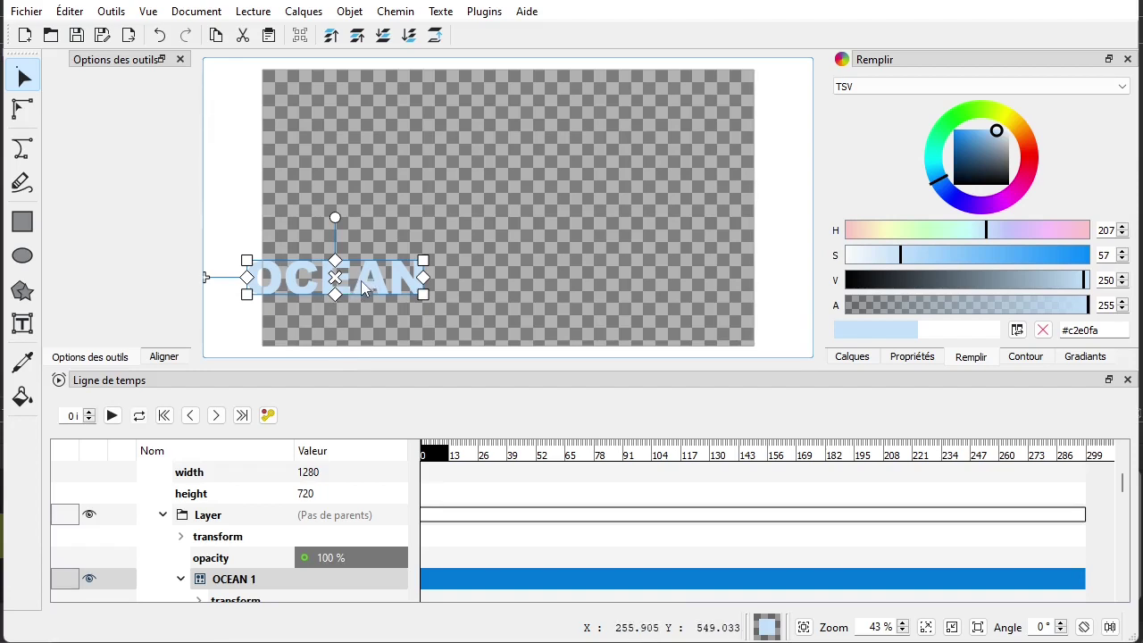
- Reposition the enlarged OCEAN text so it sits fully inside the canvas, close to its left edge, and deselect it
left_click_drag(368, 285, 421, 286)
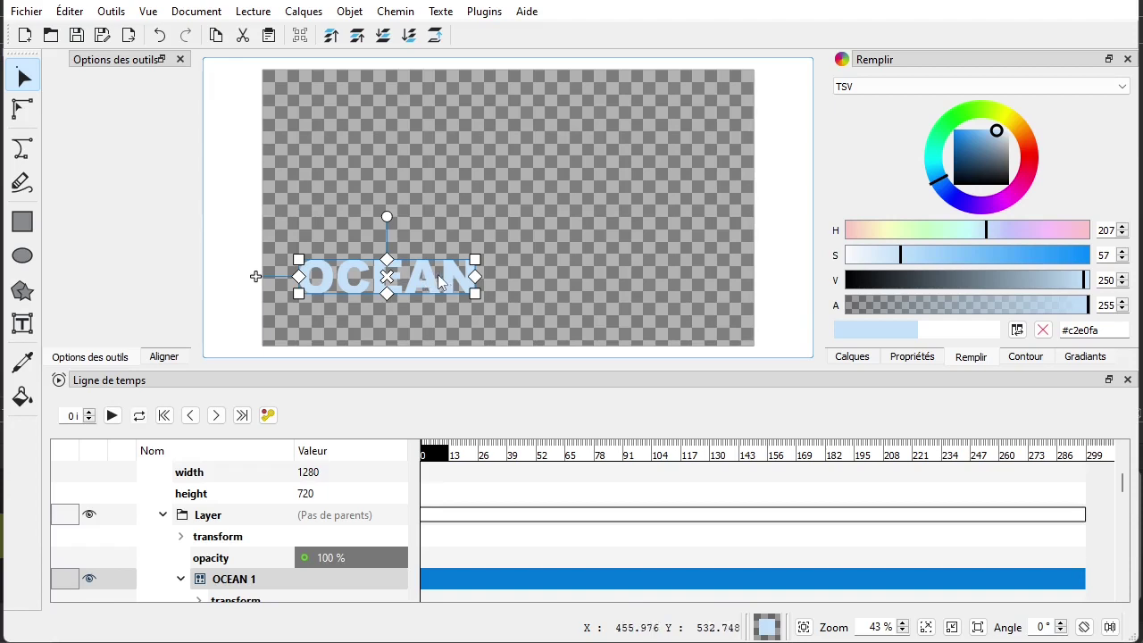
left_click(433, 275)
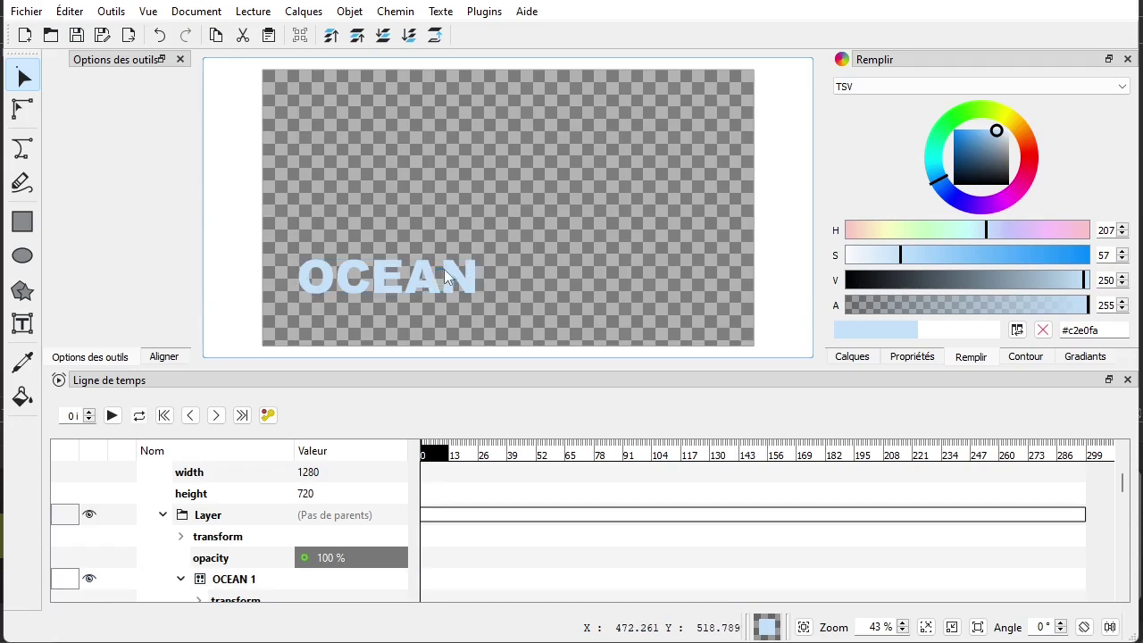
left_click(434, 283)
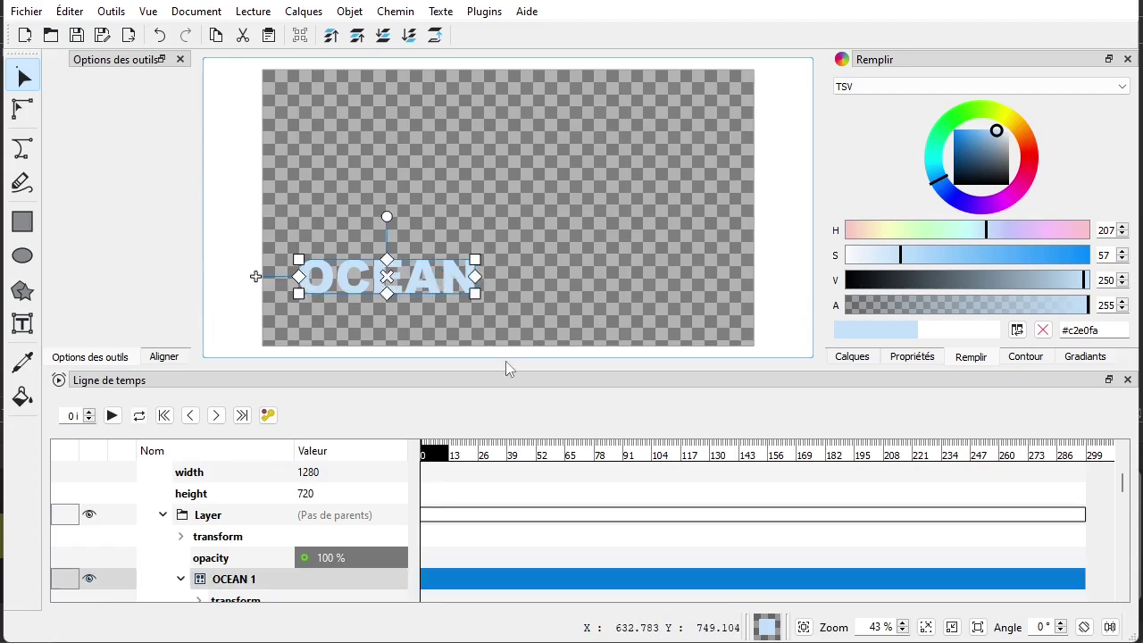
mouse_move(256, 279)
left_mouse_down()
mouse_move(276, 312)
mouse_move(277, 286)
mouse_move(249, 280)
left_mouse_up()
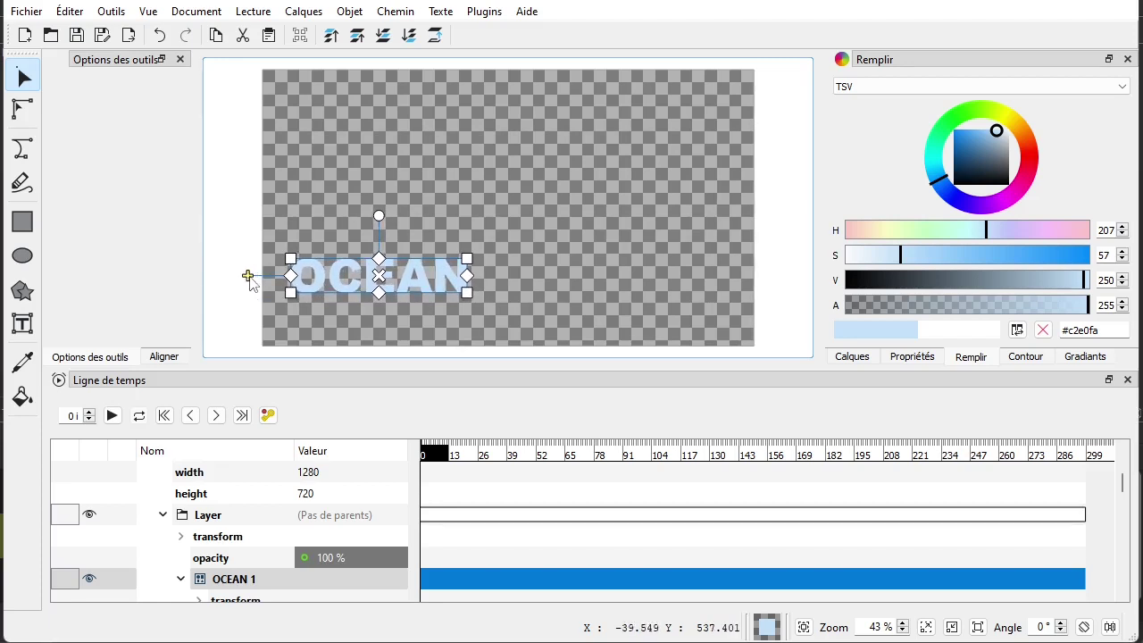
left_click(526, 285)
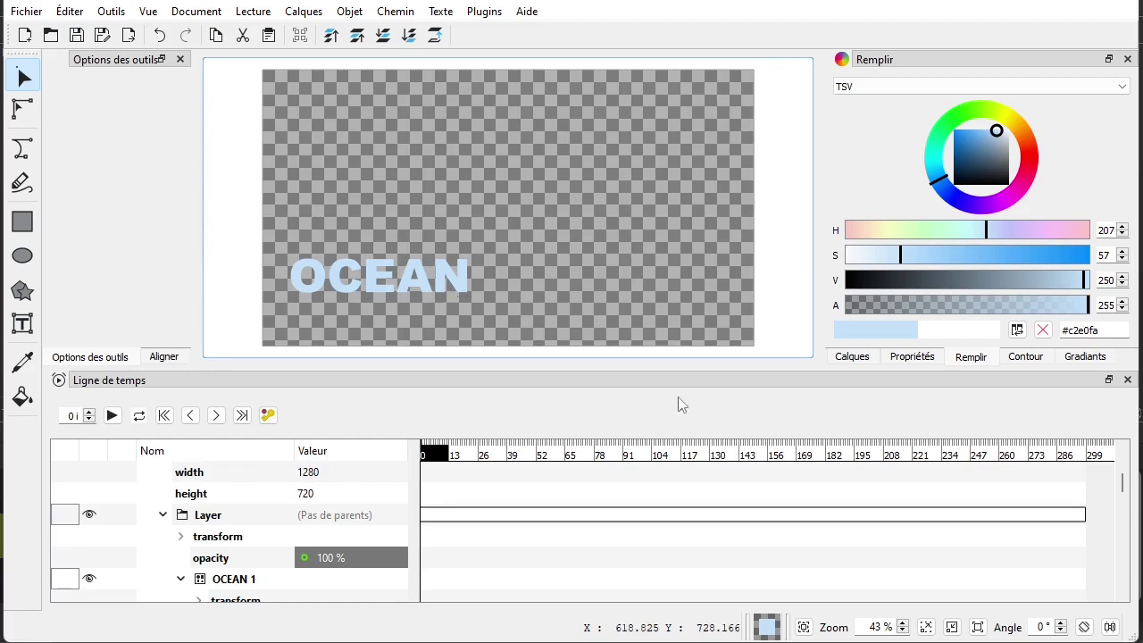
- Draw a closed filled path in Layer above OCEAN, about 660 px wide and 260 px tall, with a four-point zigzag bottom edge
left_click(851, 357)
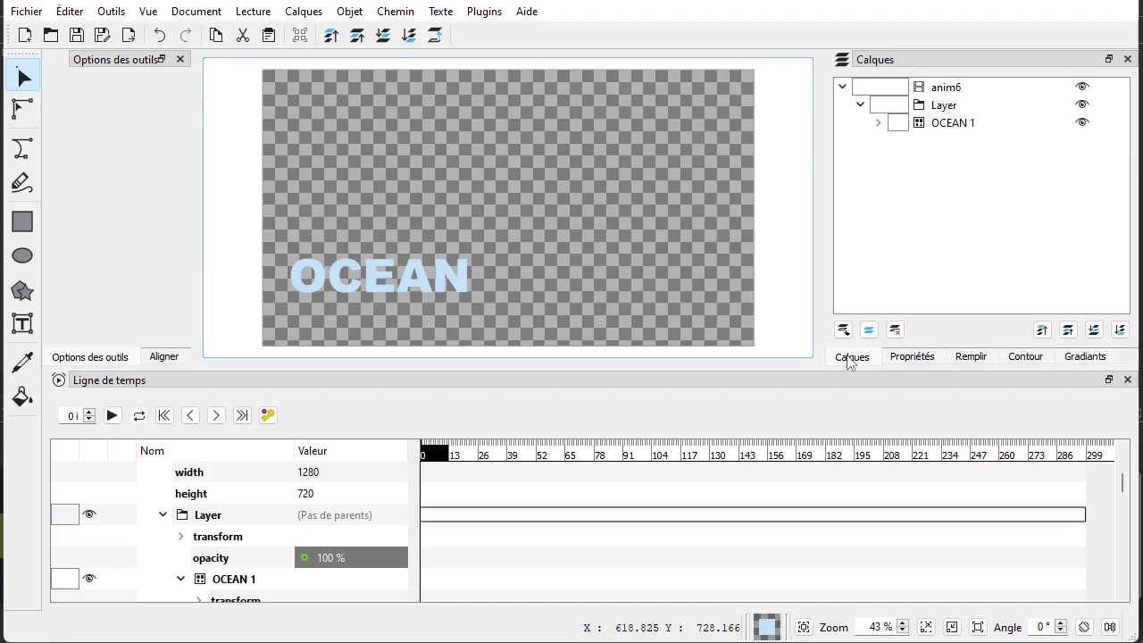
left_click(945, 108)
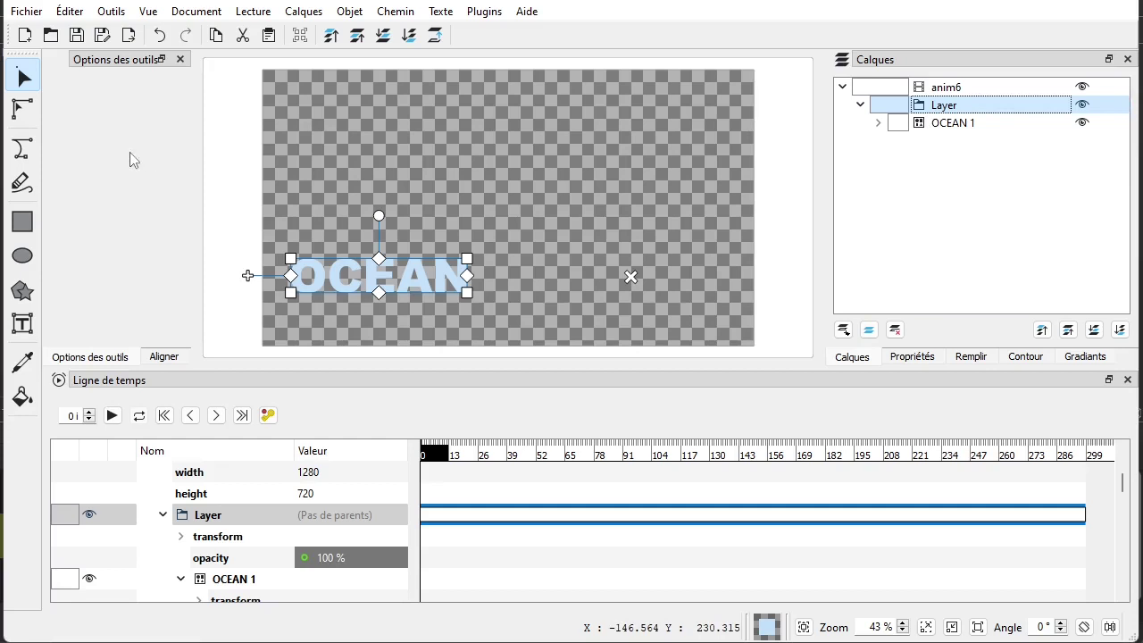
left_click(22, 150)
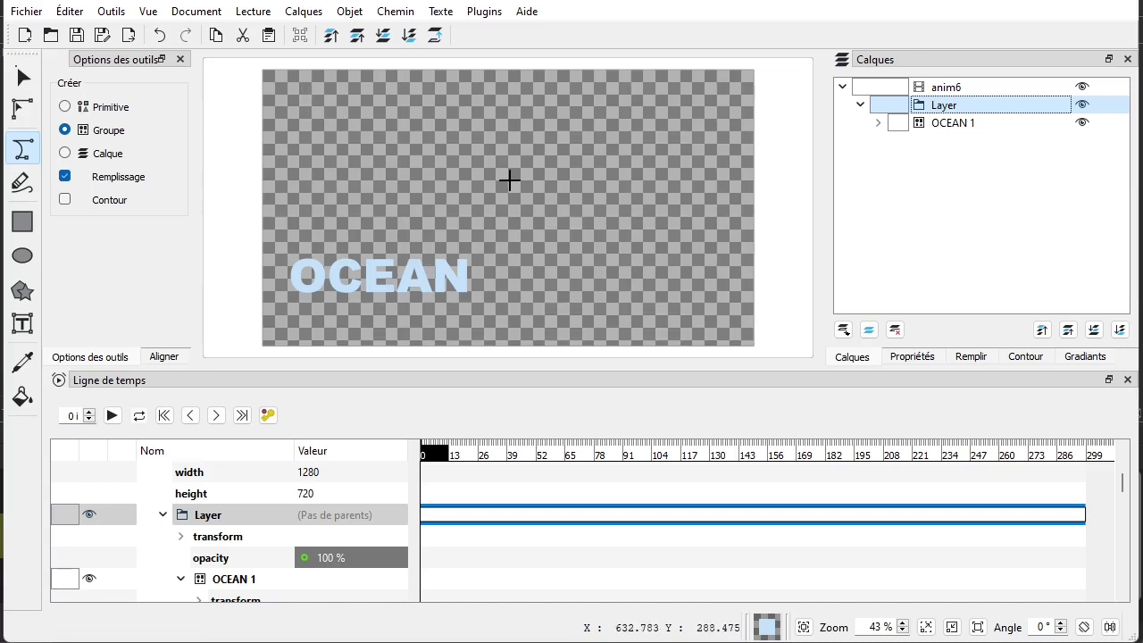
left_click(323, 107)
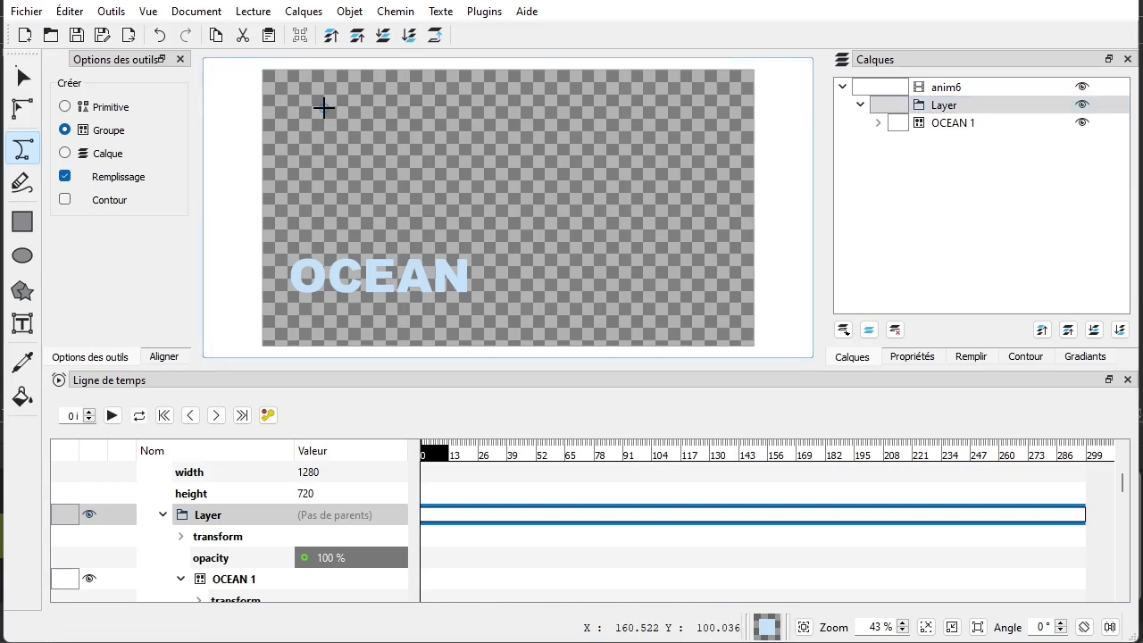
left_click(577, 108)
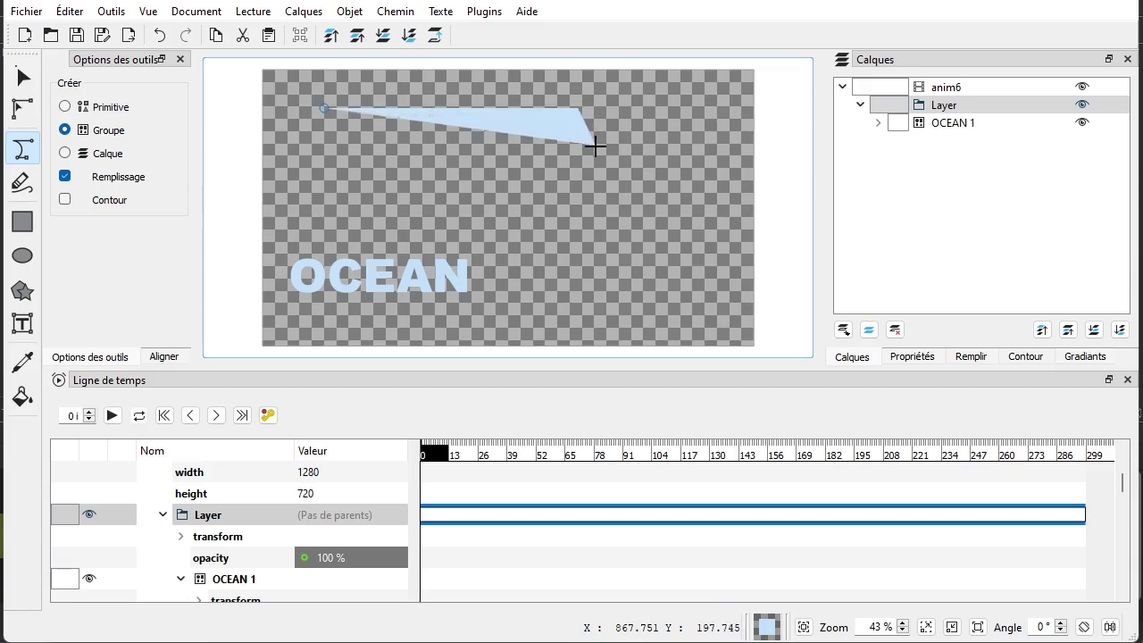
left_click(581, 201)
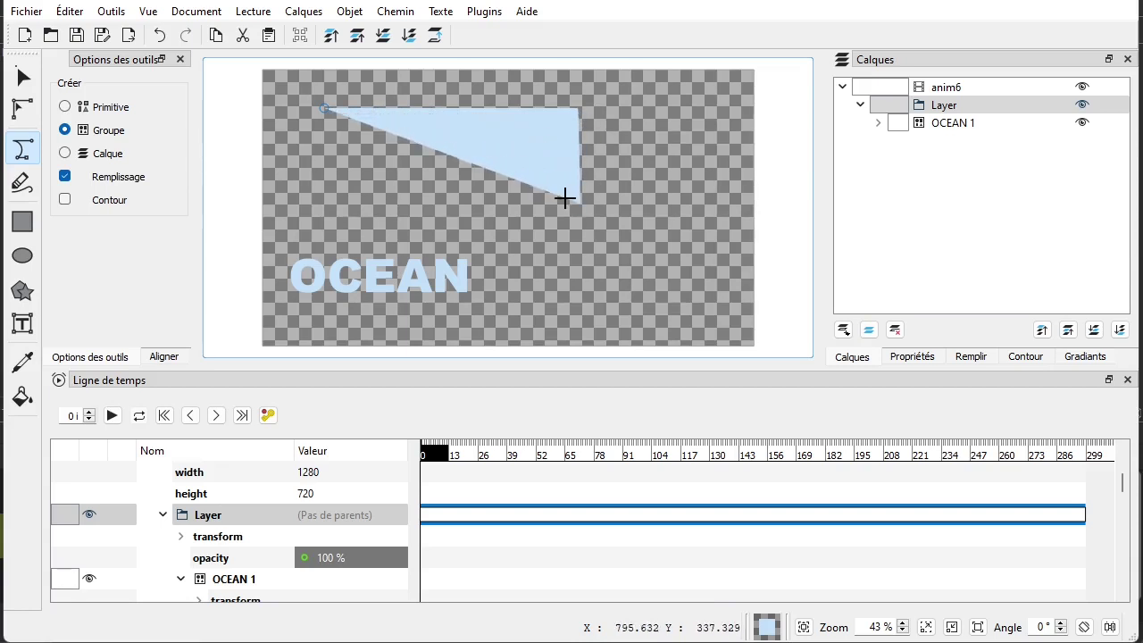
left_click(542, 166)
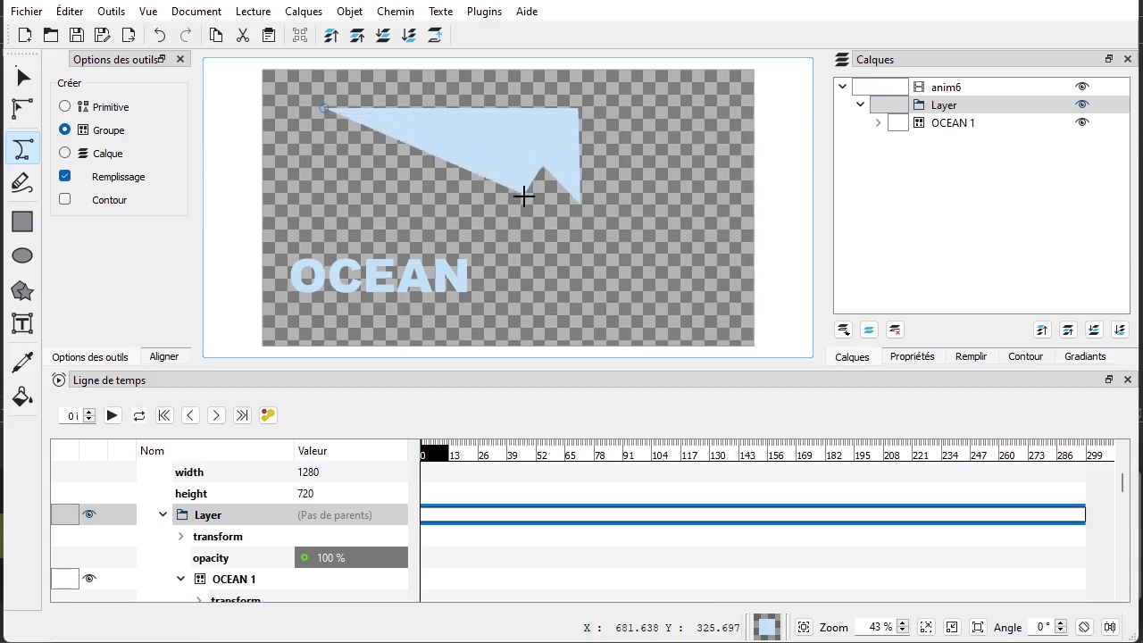
left_click(496, 204)
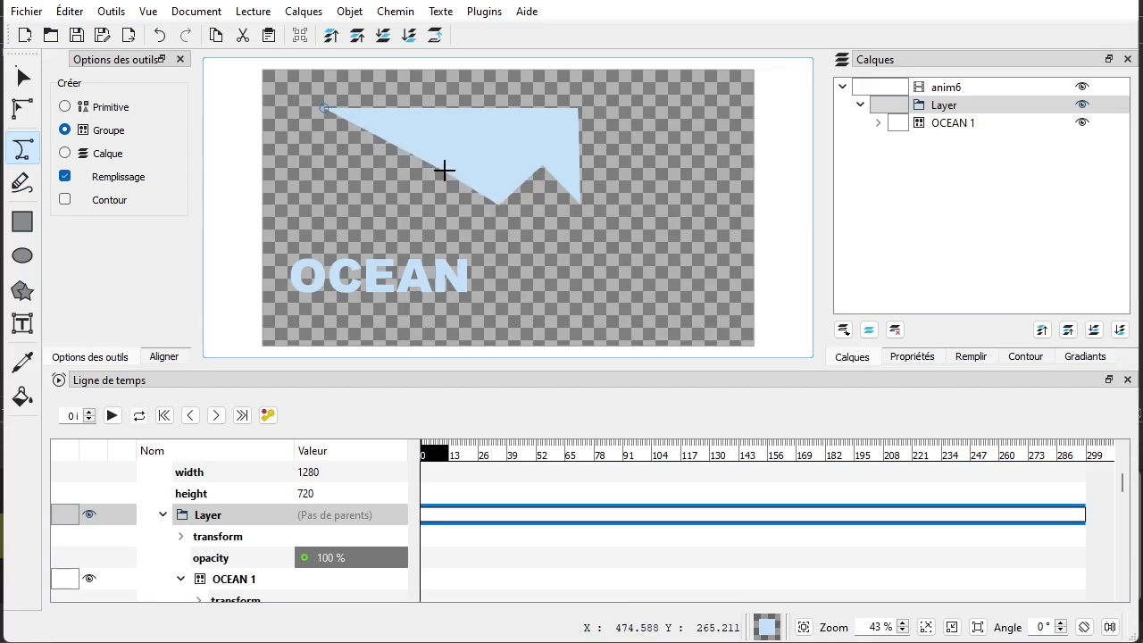
left_click(447, 163)
left_click(409, 206)
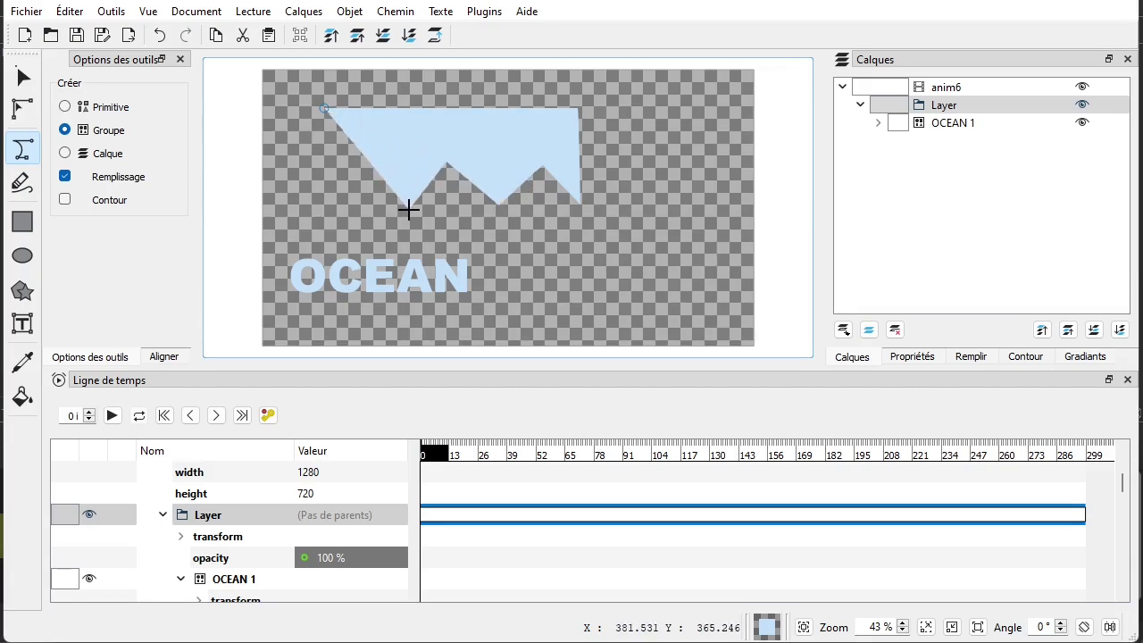
left_click(370, 164)
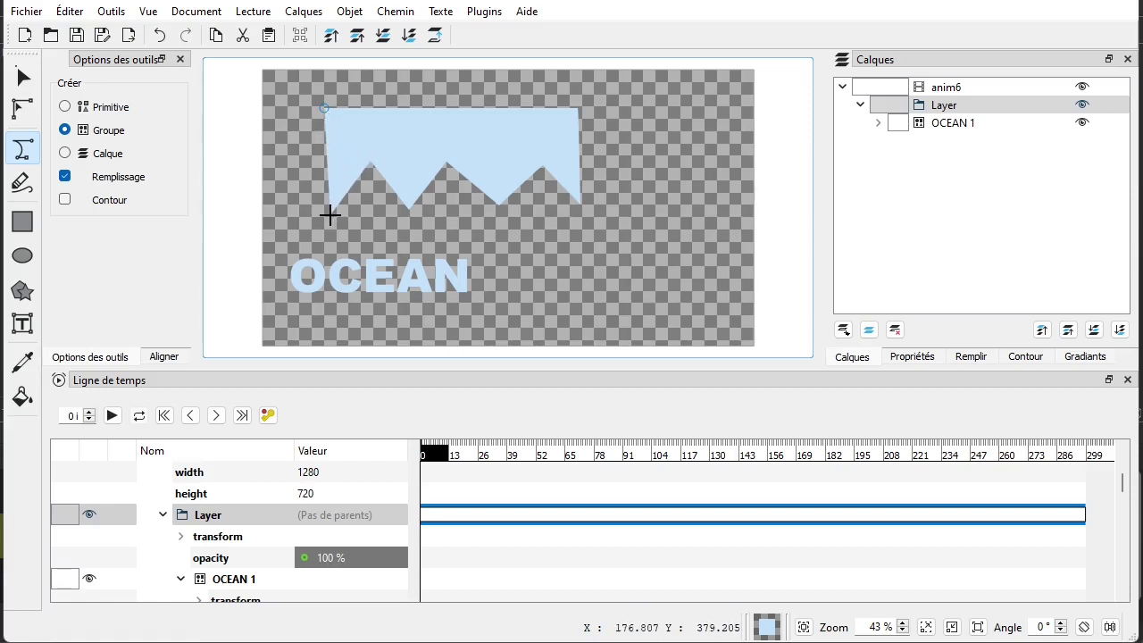
left_click(325, 209)
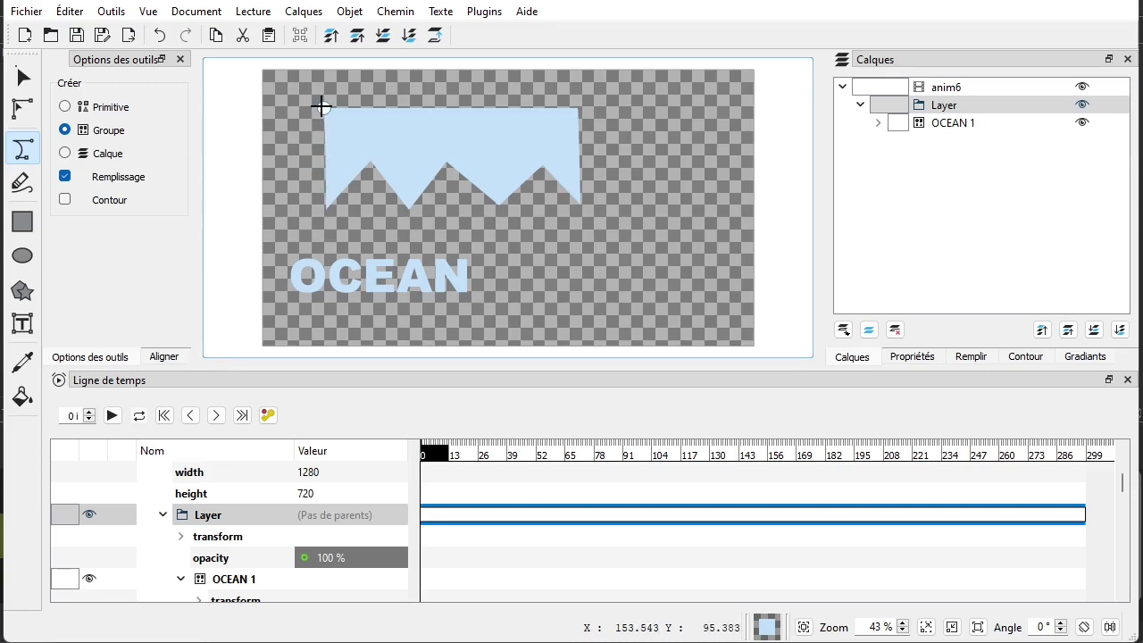
left_click(323, 109)
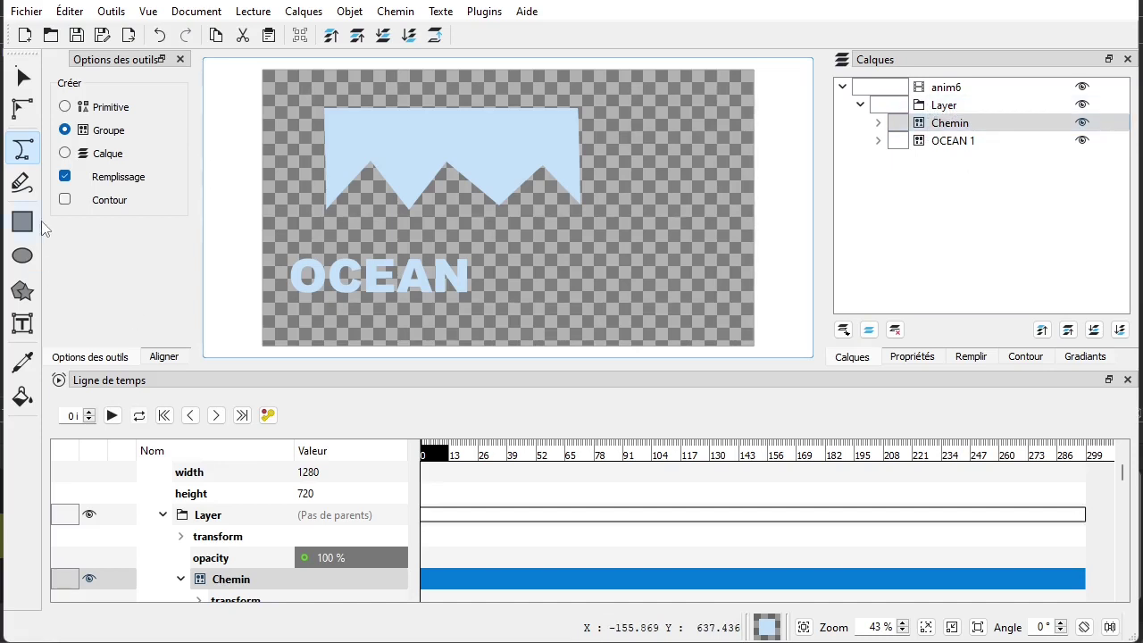
- Raise the four lower nodes of the zigzag edge to a similar, shallower depth, align the rightmost notch, and deselect the path
left_click(16, 109)
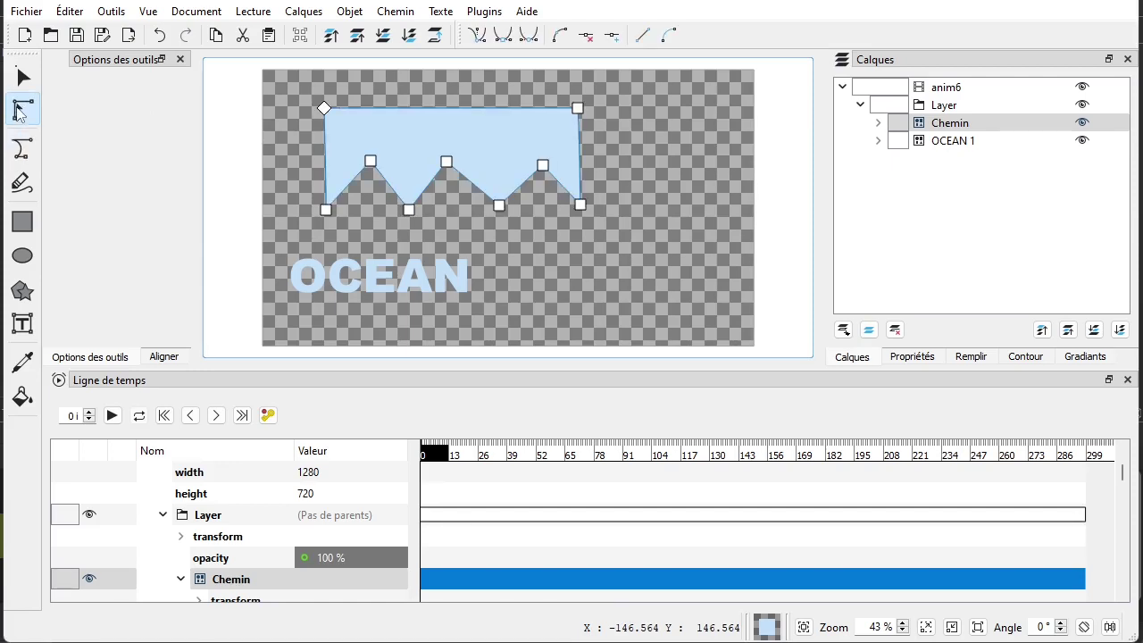
left_click(668, 147)
left_click(449, 130)
left_click(288, 145)
left_click(369, 146)
left_click_drag(324, 212, 325, 184)
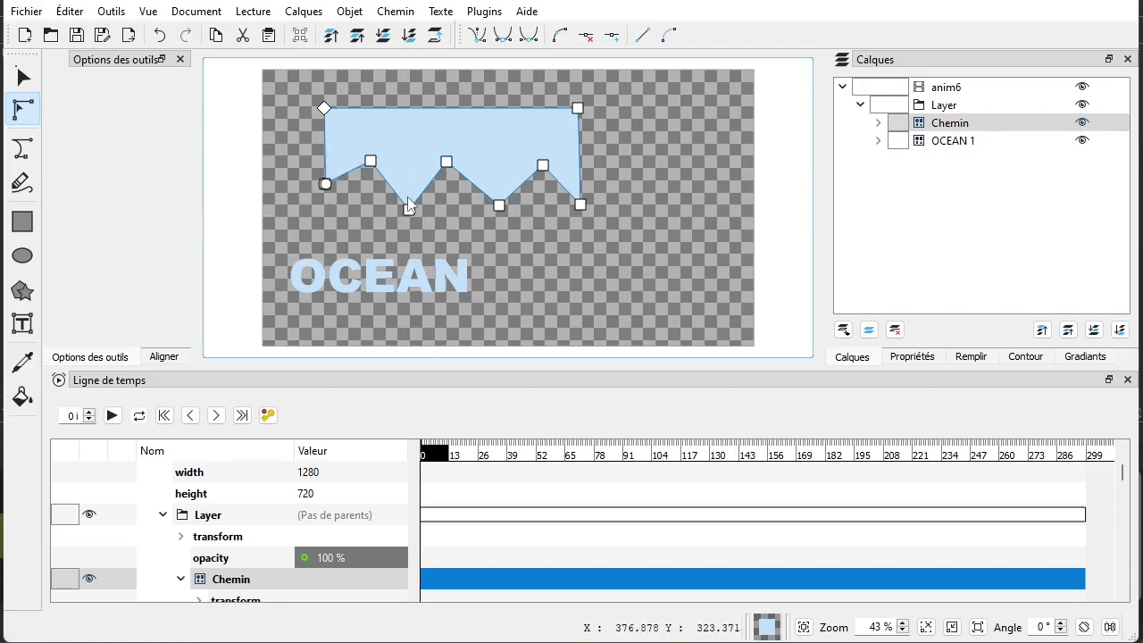
left_click_drag(408, 209, 410, 189)
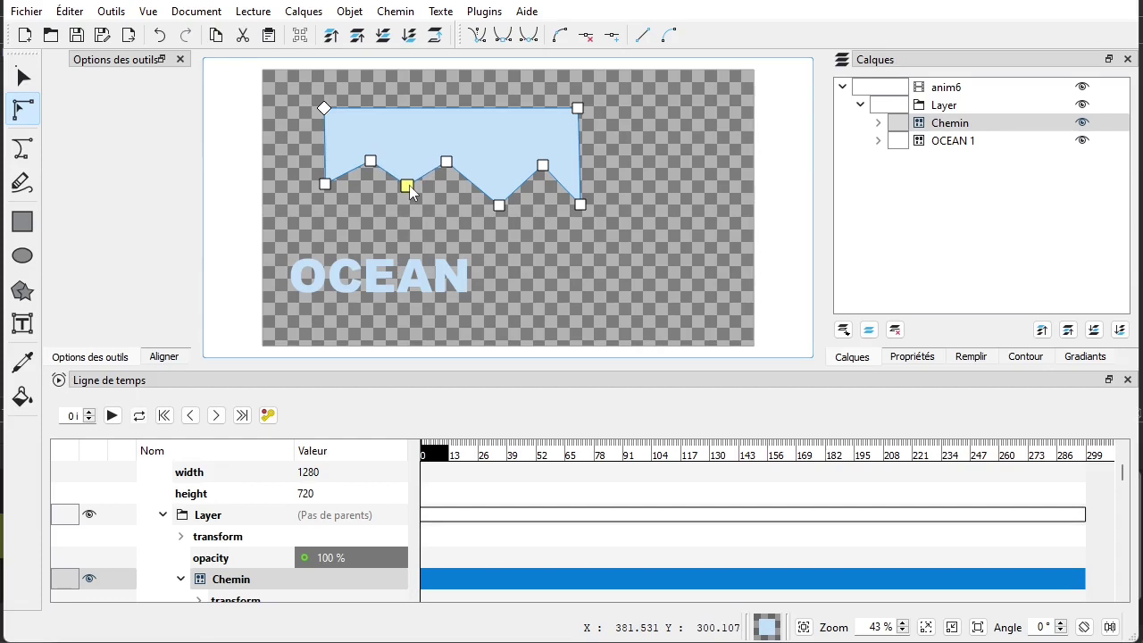
left_click_drag(500, 207, 498, 190)
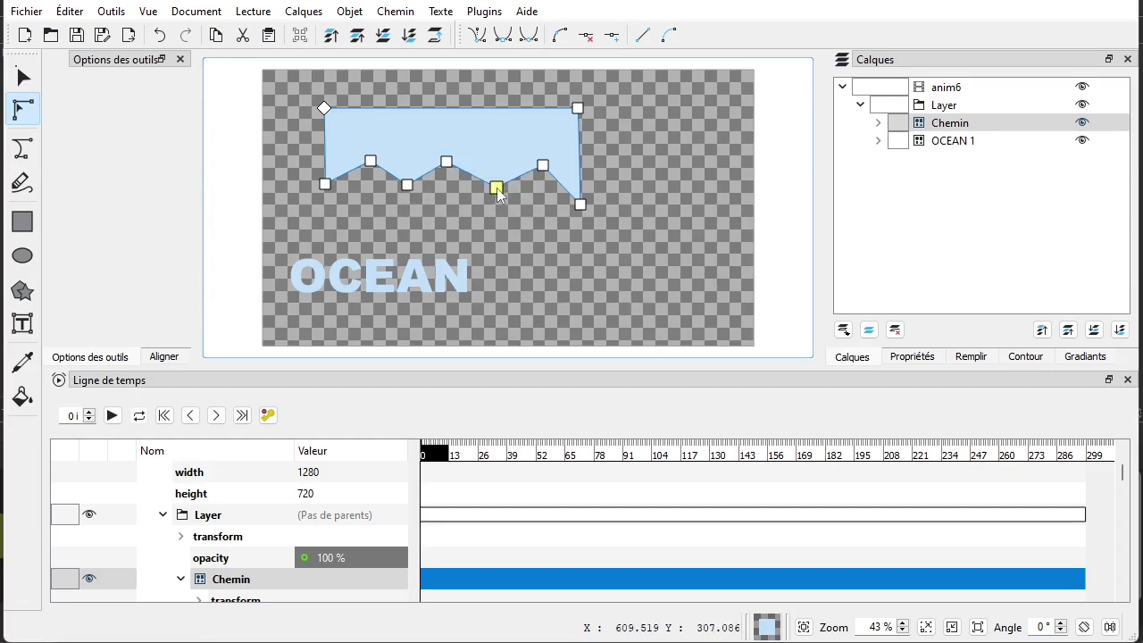
left_click_drag(582, 206, 539, 172)
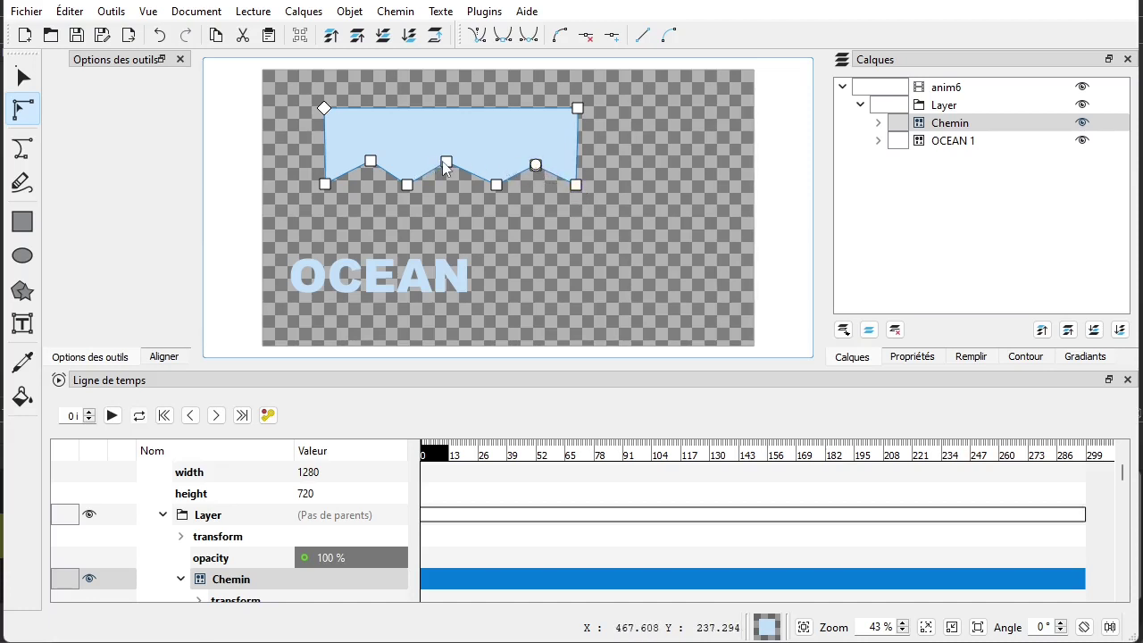
left_click(275, 162)
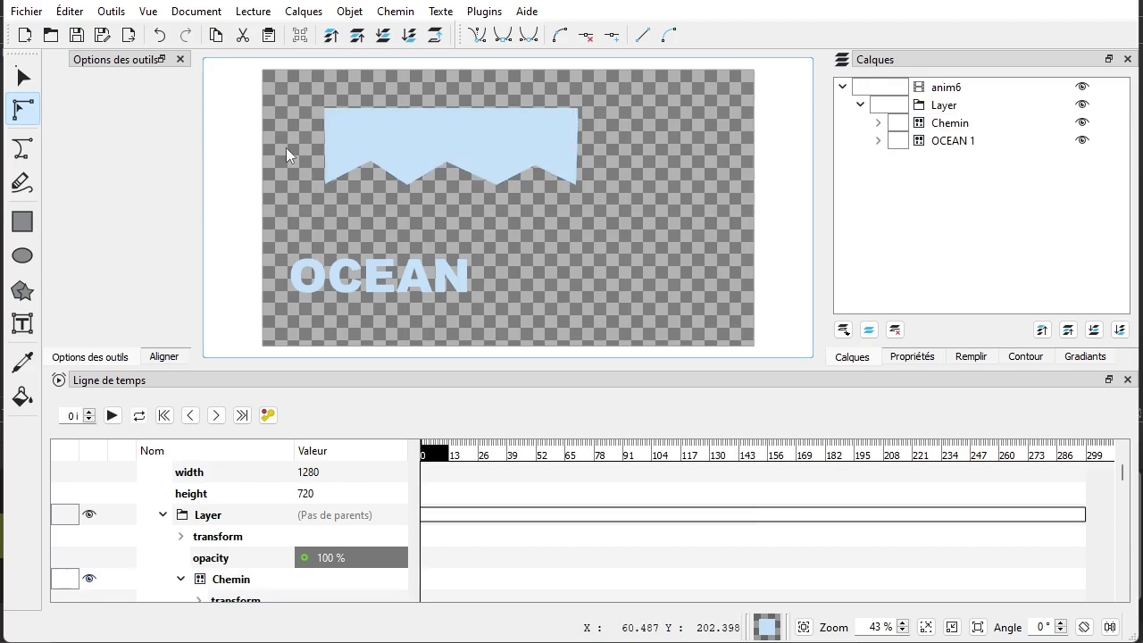
- Convert the segments between the nodes along the path's zigzag bottom edge into curves and deselect it
left_click(334, 142)
left_click_drag(283, 138, 613, 214)
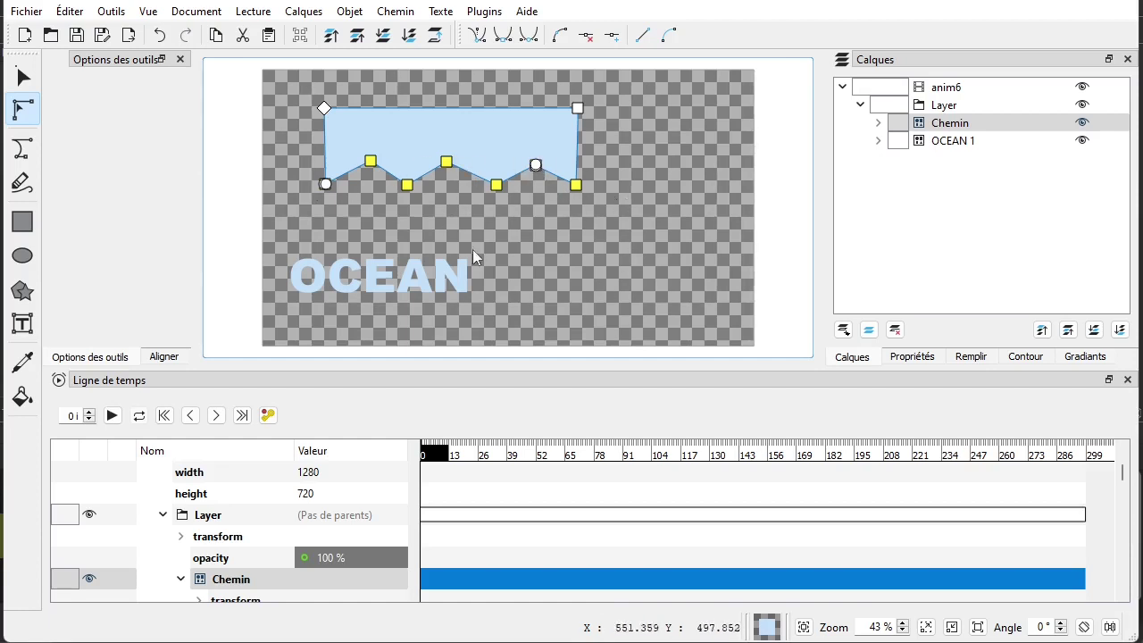
left_click(395, 12)
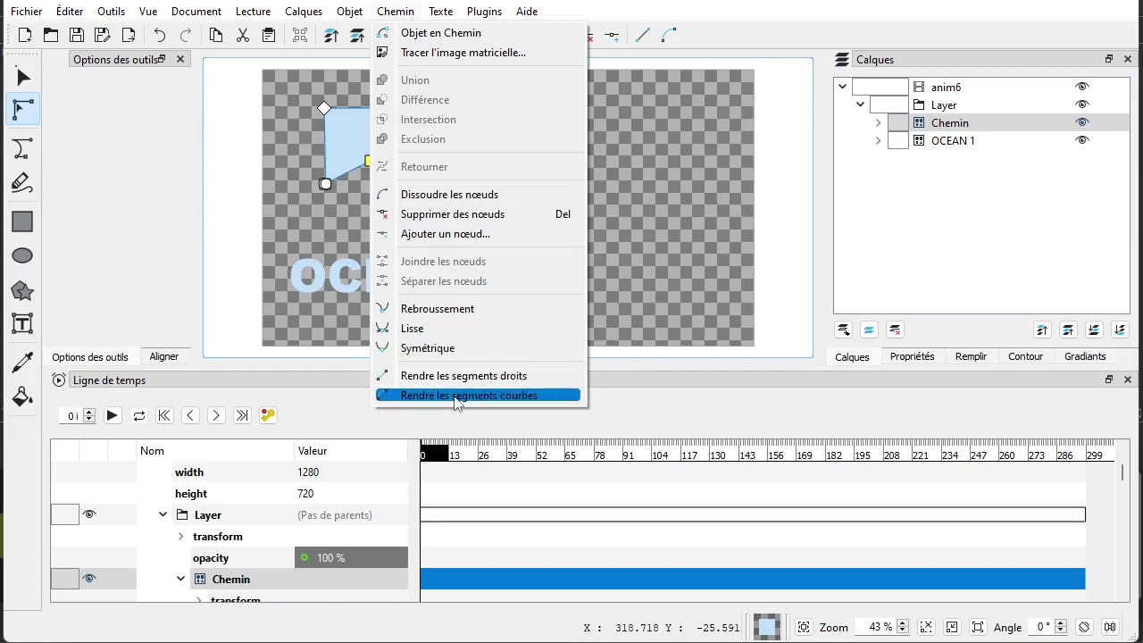
left_click(455, 396)
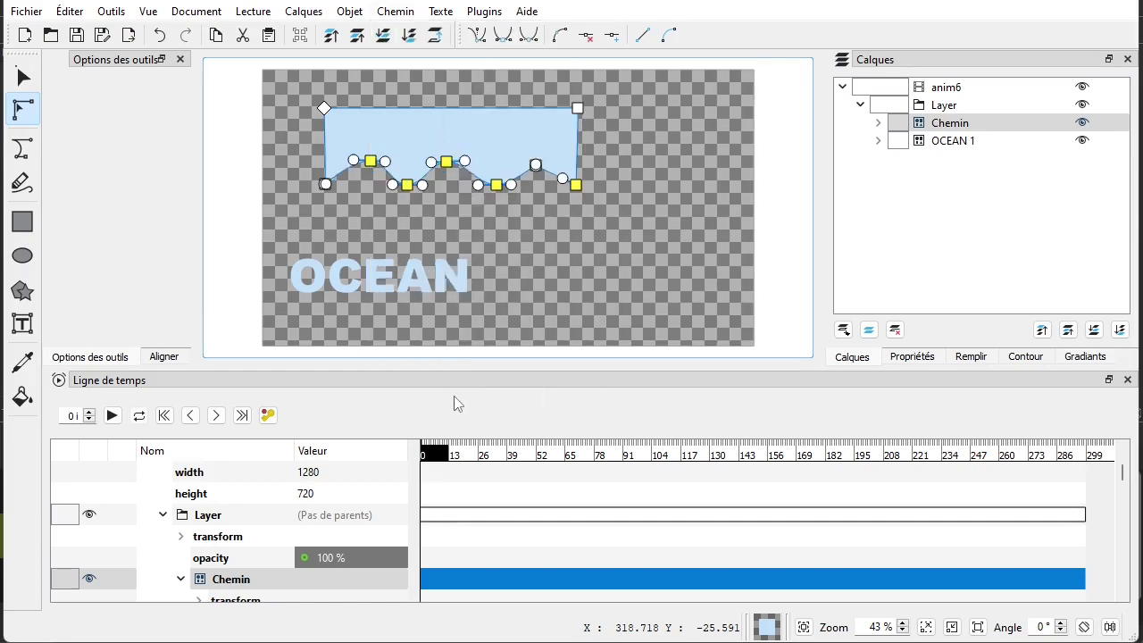
left_click(655, 263)
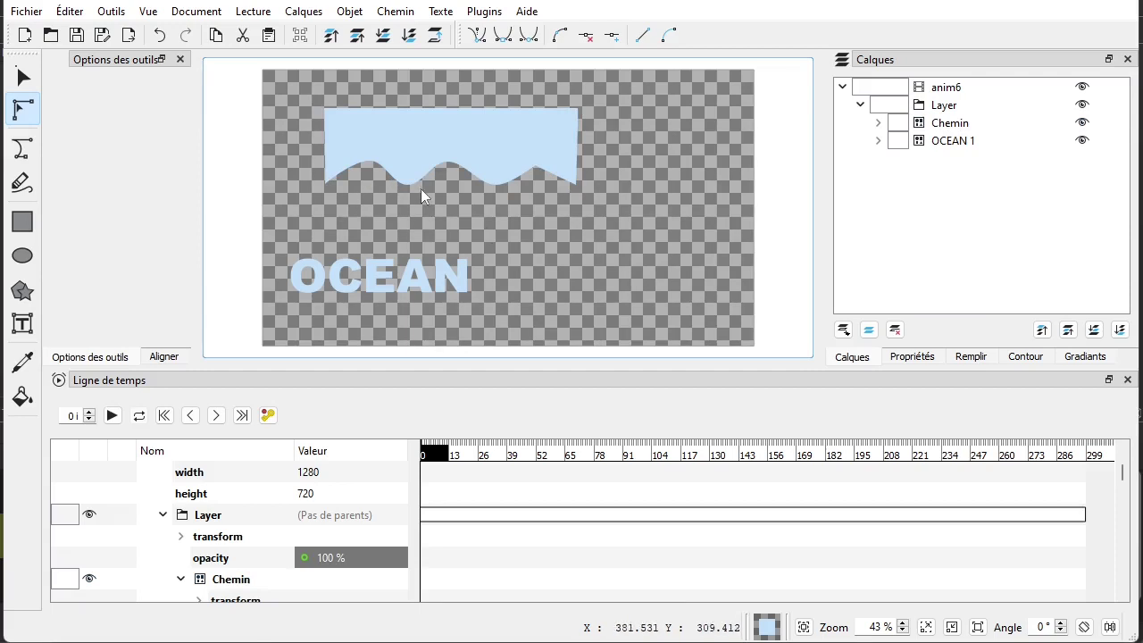
- Bend the segments on both sides of the rightmost crest and even out its handles so it forms a smooth wave
scroll(528, 162, "up", 7)
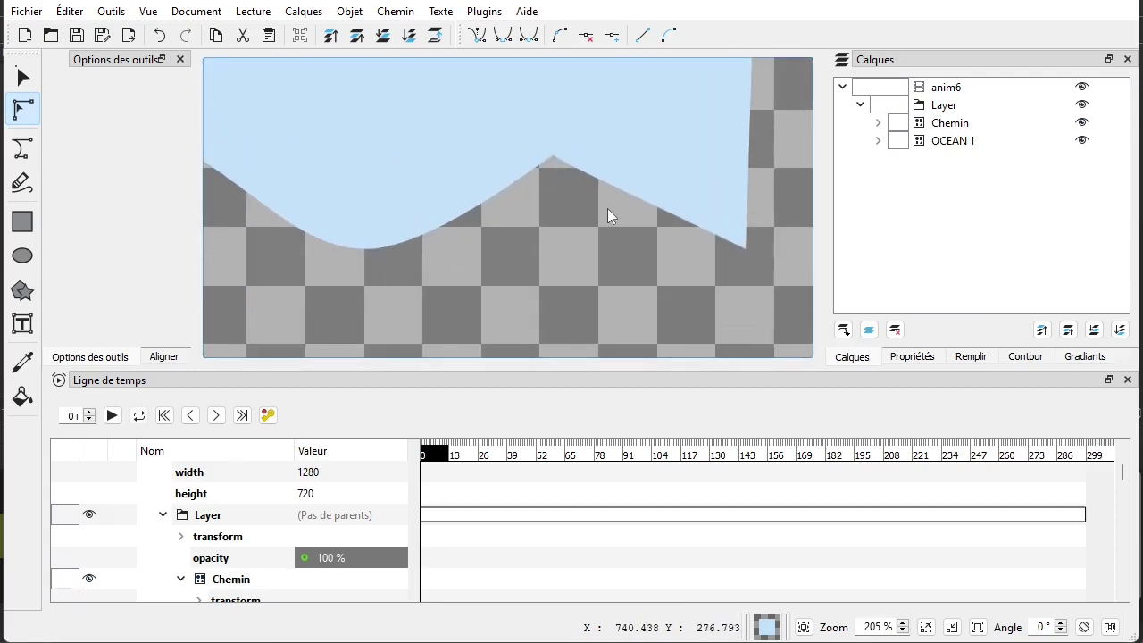
left_click(639, 167)
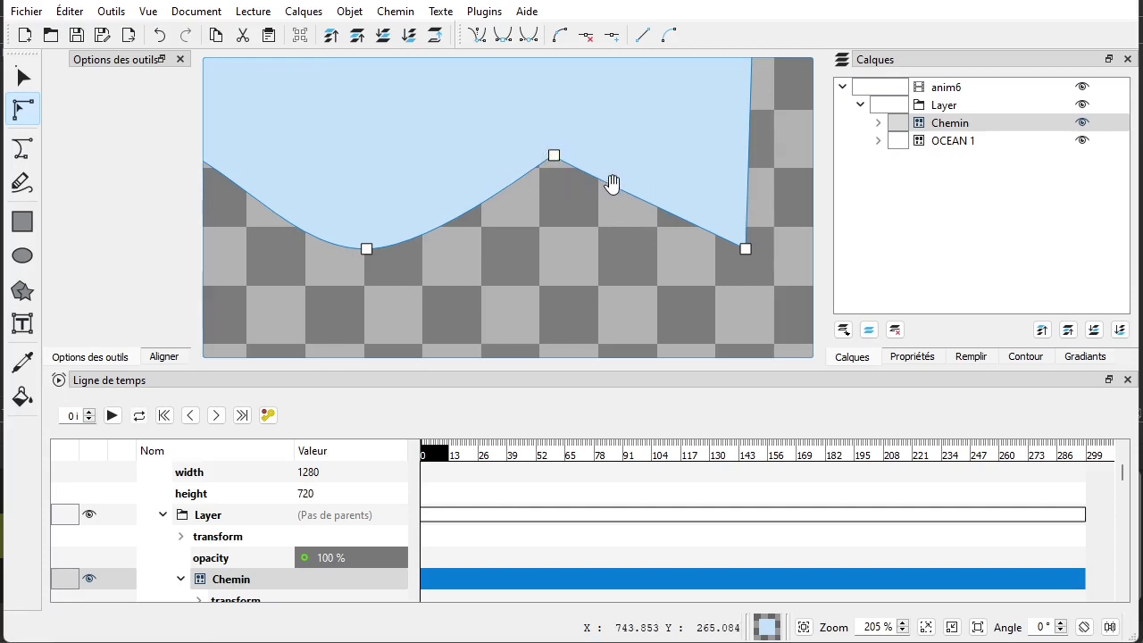
mouse_move(611, 187)
left_mouse_down()
mouse_move(615, 173)
mouse_move(627, 177)
left_mouse_up()
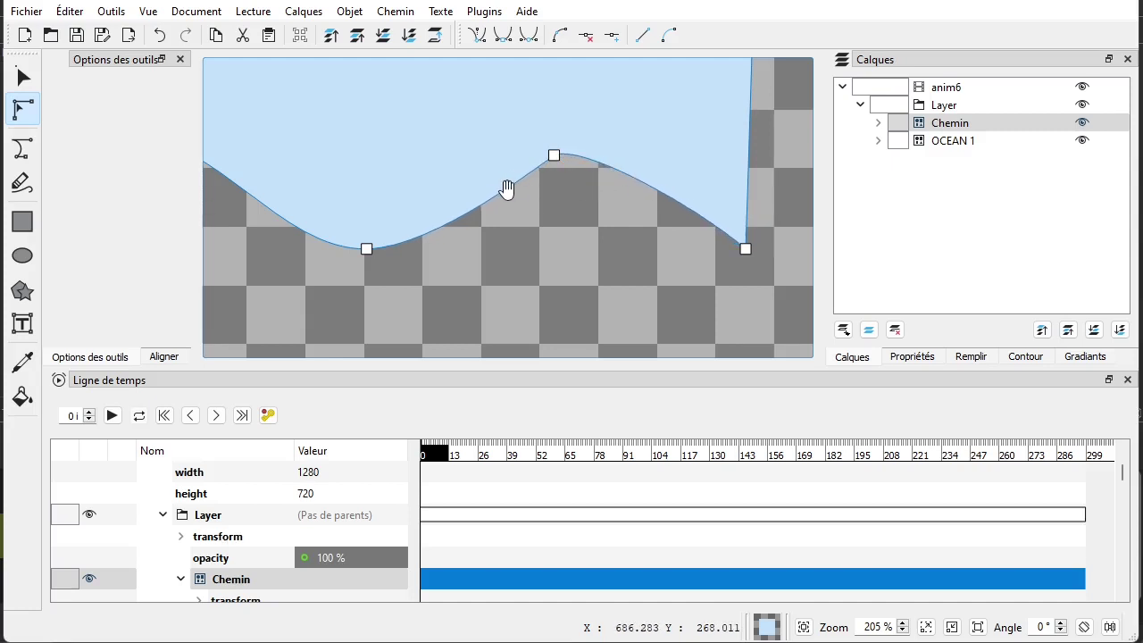
left_click_drag(500, 189, 506, 184)
left_click_drag(514, 144, 479, 156)
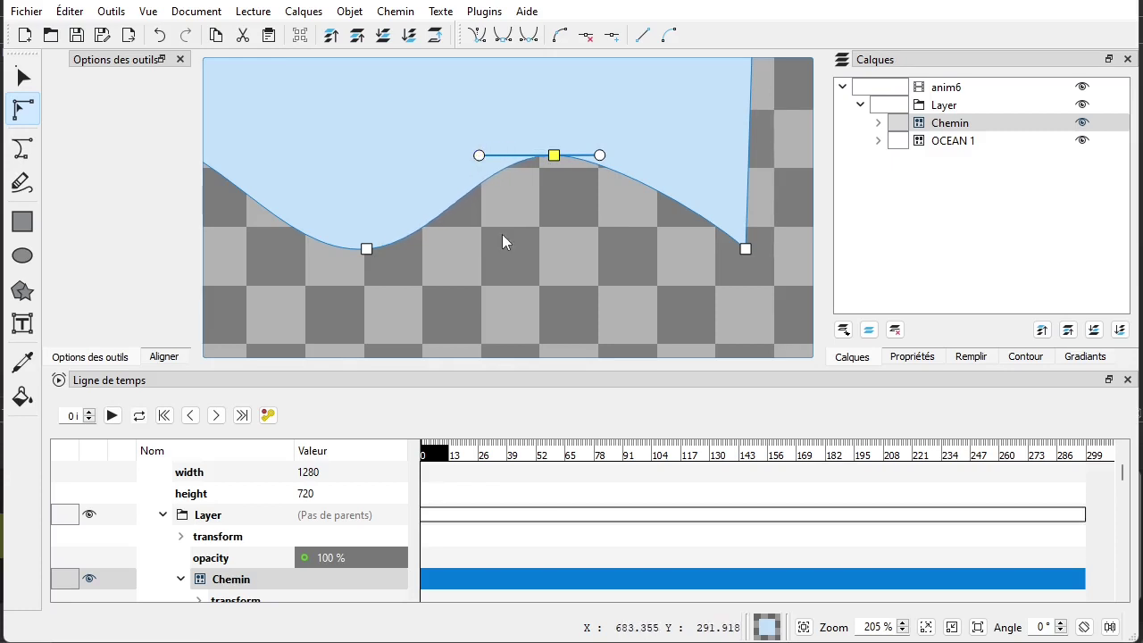
left_click(502, 235)
- Round the lower-left corner of the wavy path by curving its adjoining segments and raising its node slightly
scroll(487, 241, "down", 2)
left_click_drag(382, 264, 719, 260)
left_click(387, 205)
mouse_move(363, 233)
left_mouse_down()
mouse_move(378, 225)
mouse_move(331, 227)
mouse_move(404, 229)
mouse_move(355, 223)
left_mouse_up()
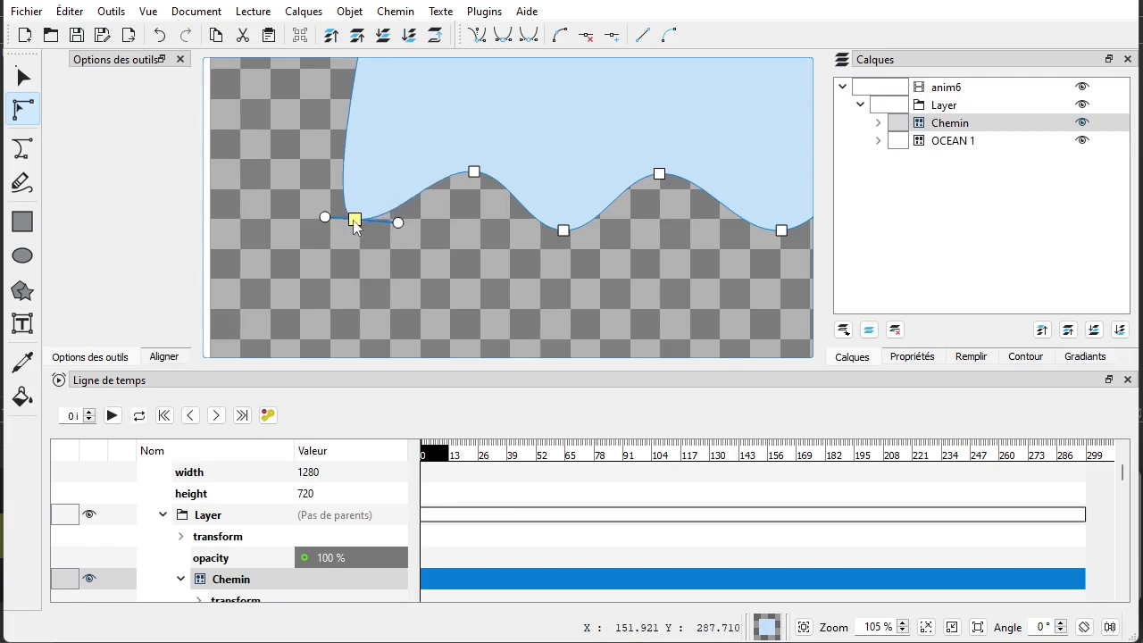
left_click(410, 248)
scroll(388, 257, "down", 4)
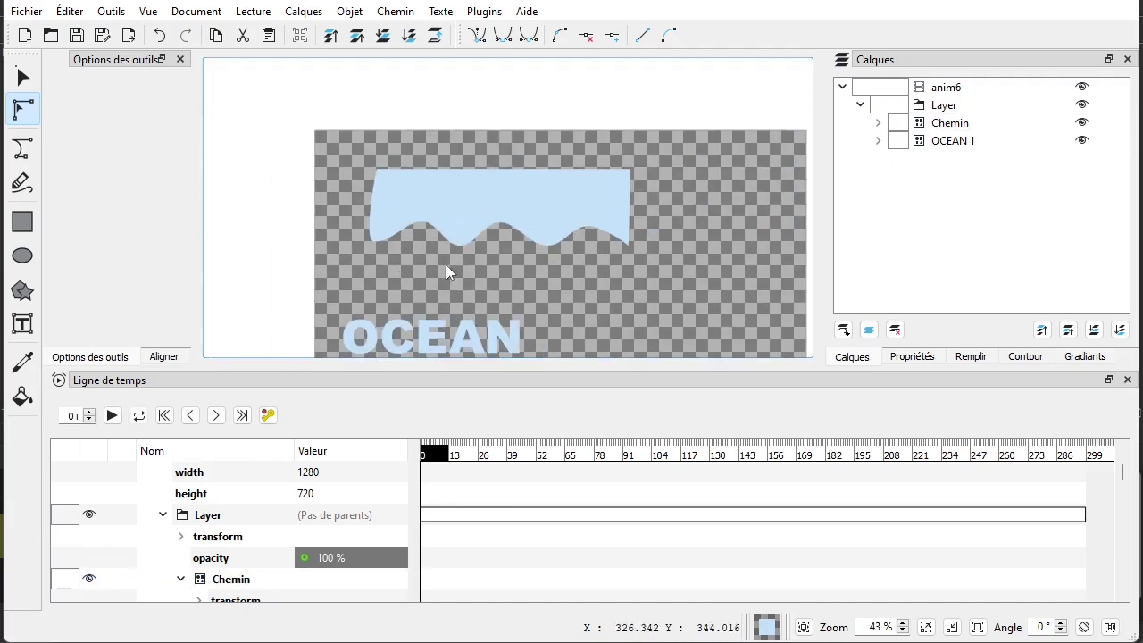
- Move the wavy shape to the canvas's left edge just above OCEAN and stretch it to about one and a half times its height
left_click(22, 78)
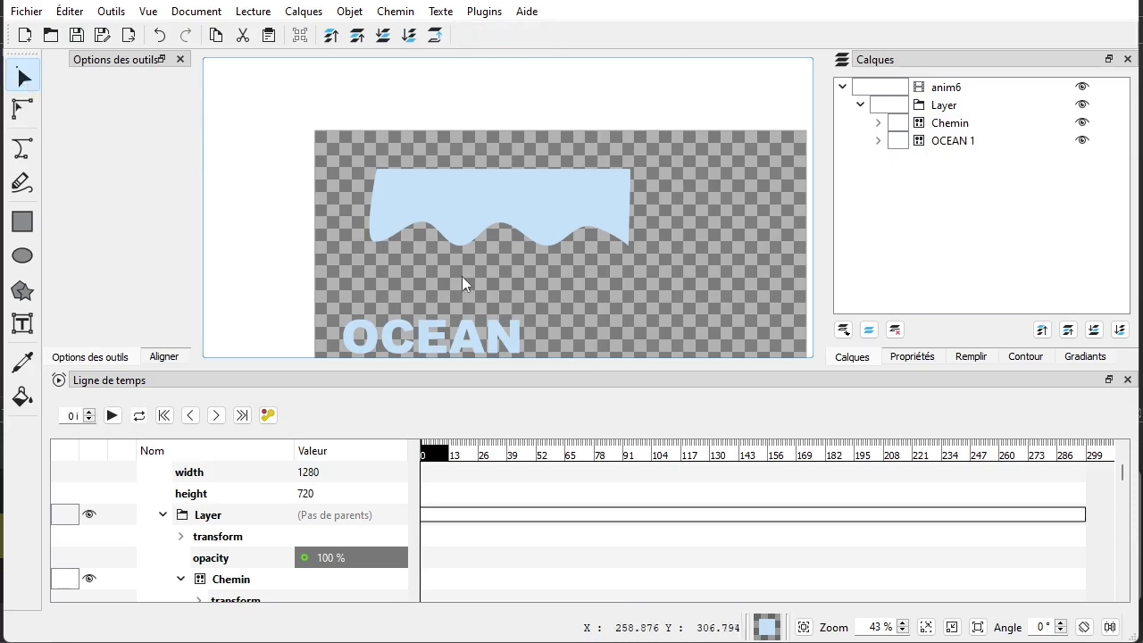
left_click_drag(490, 288, 470, 248)
left_click(474, 165)
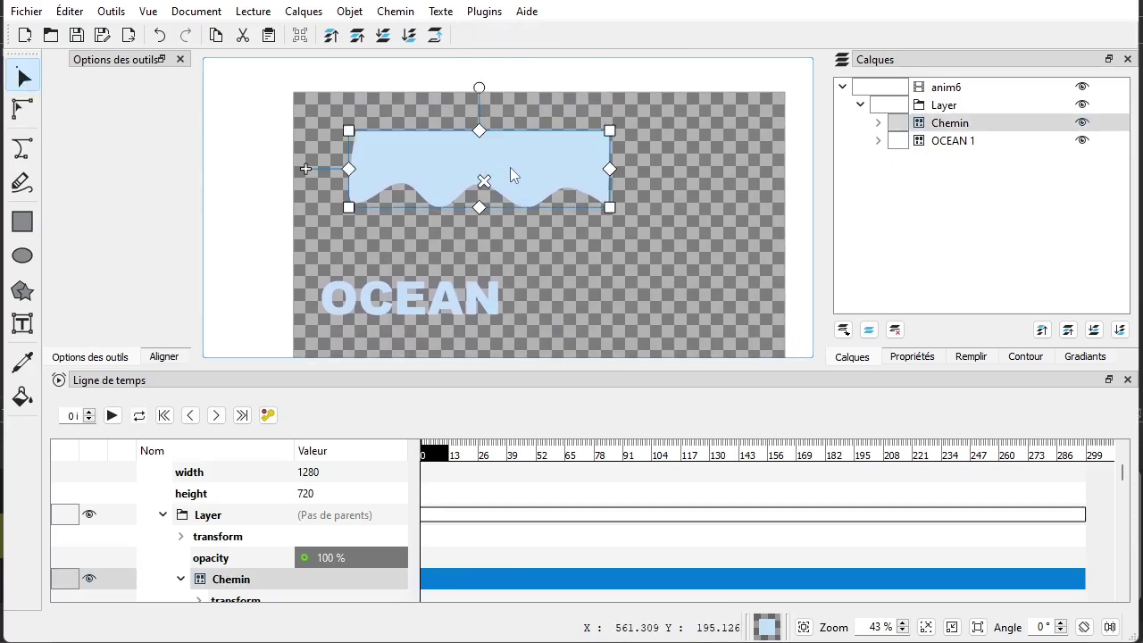
left_click_drag(511, 168, 425, 163)
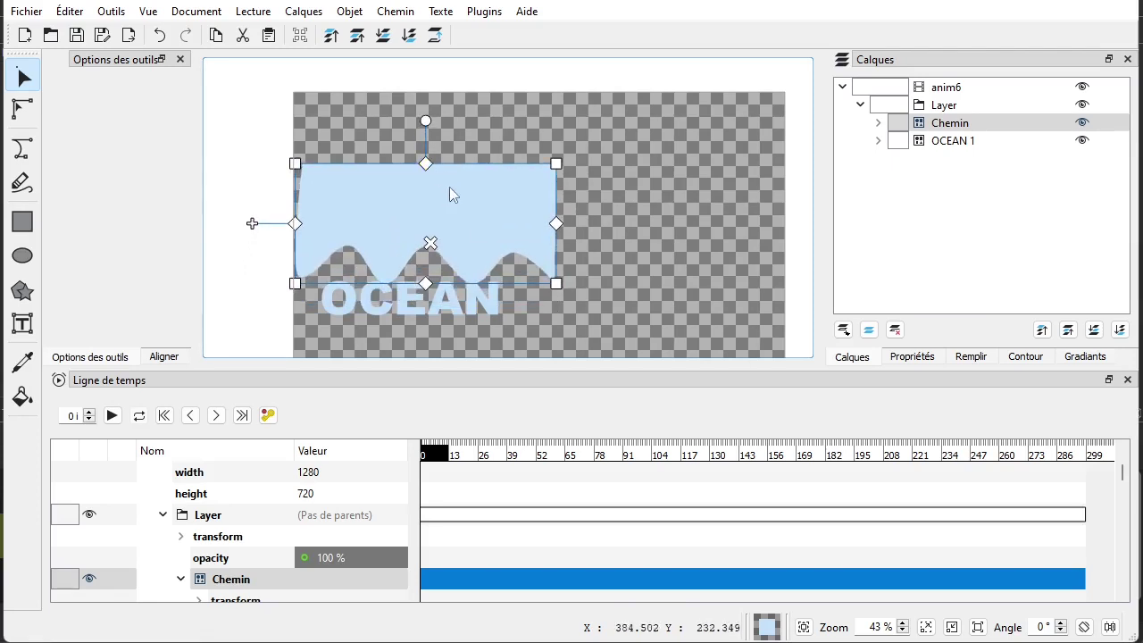
mouse_move(479, 223)
left_mouse_down()
mouse_move(482, 213)
mouse_move(474, 244)
mouse_move(480, 219)
left_mouse_up()
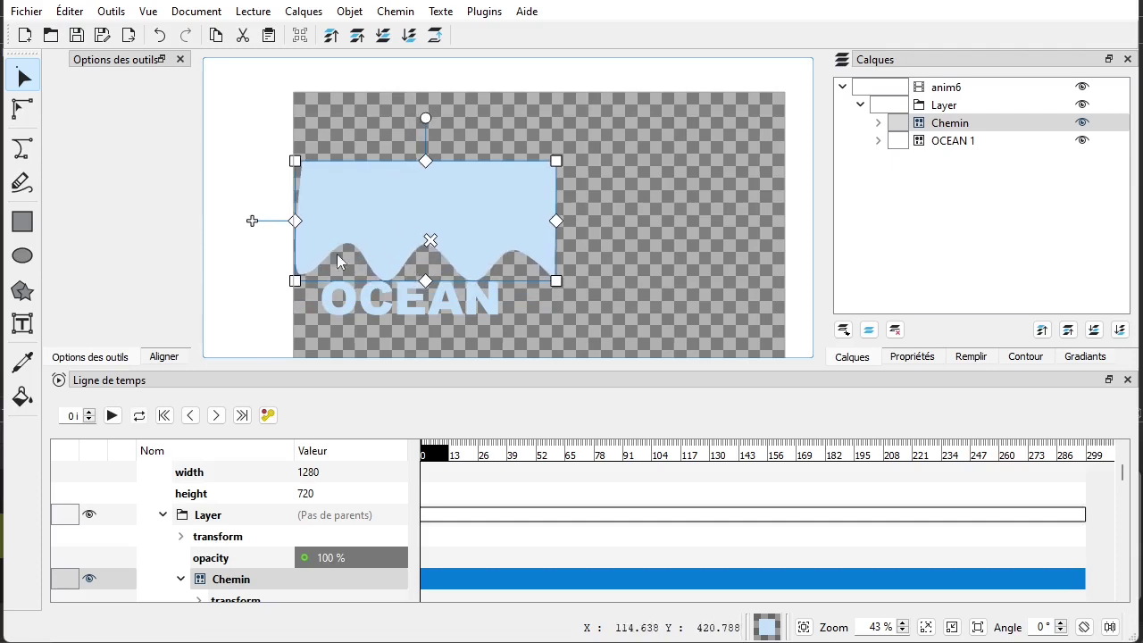
- Lower the three crest nodes of the shape's bottom edge together to make the waves shallower, and deselect the shape
left_click(22, 109)
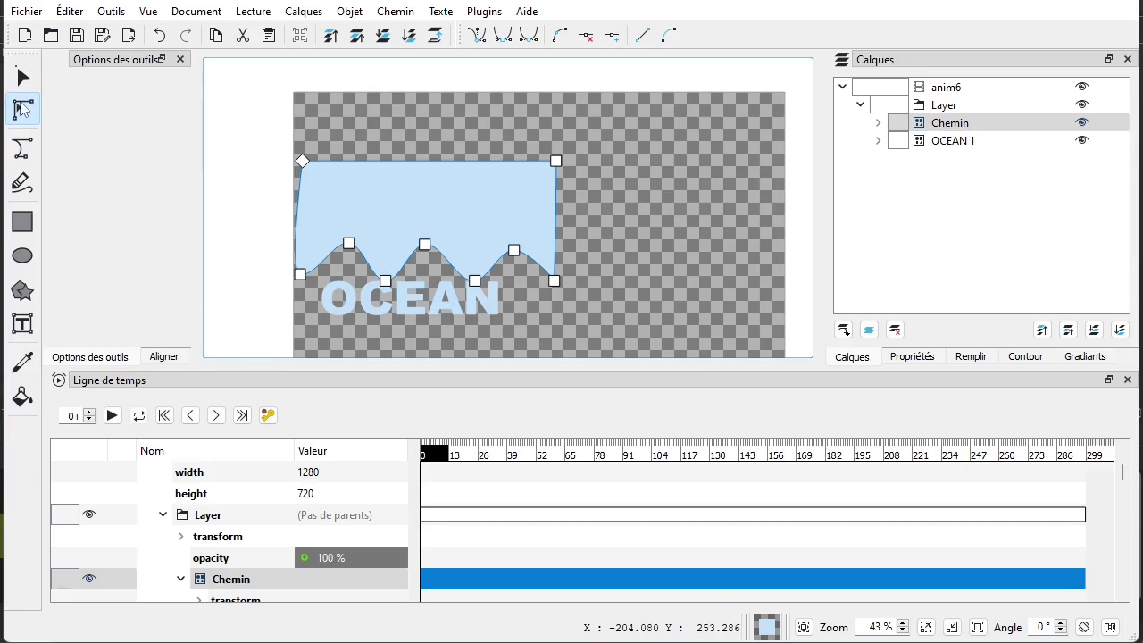
left_click_drag(249, 222, 514, 272)
left_click(597, 254)
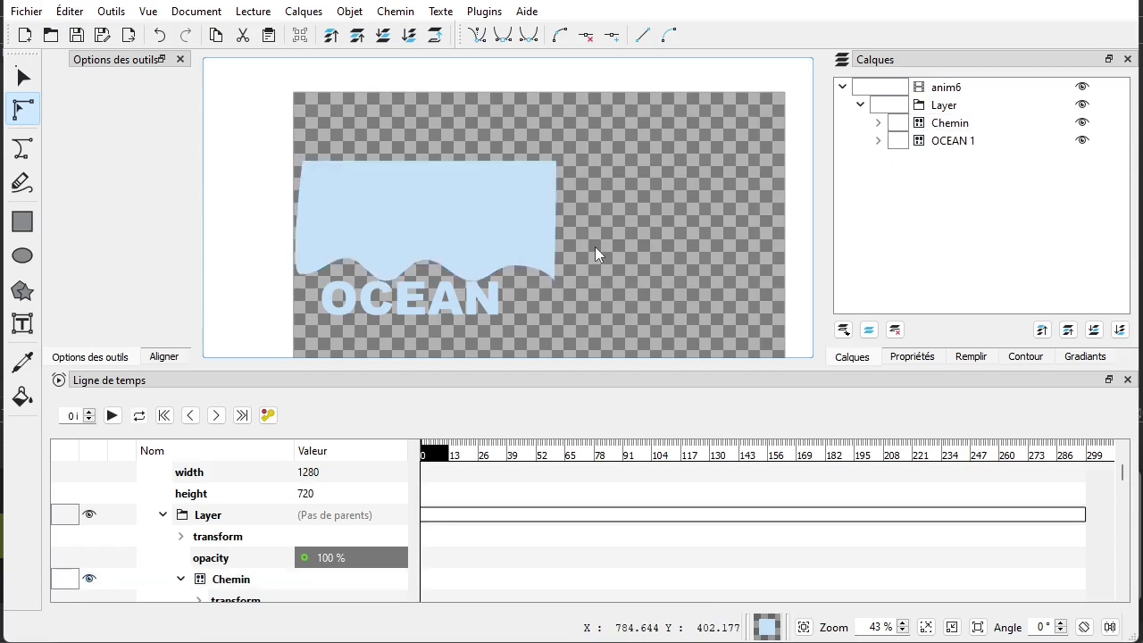
left_click(24, 79)
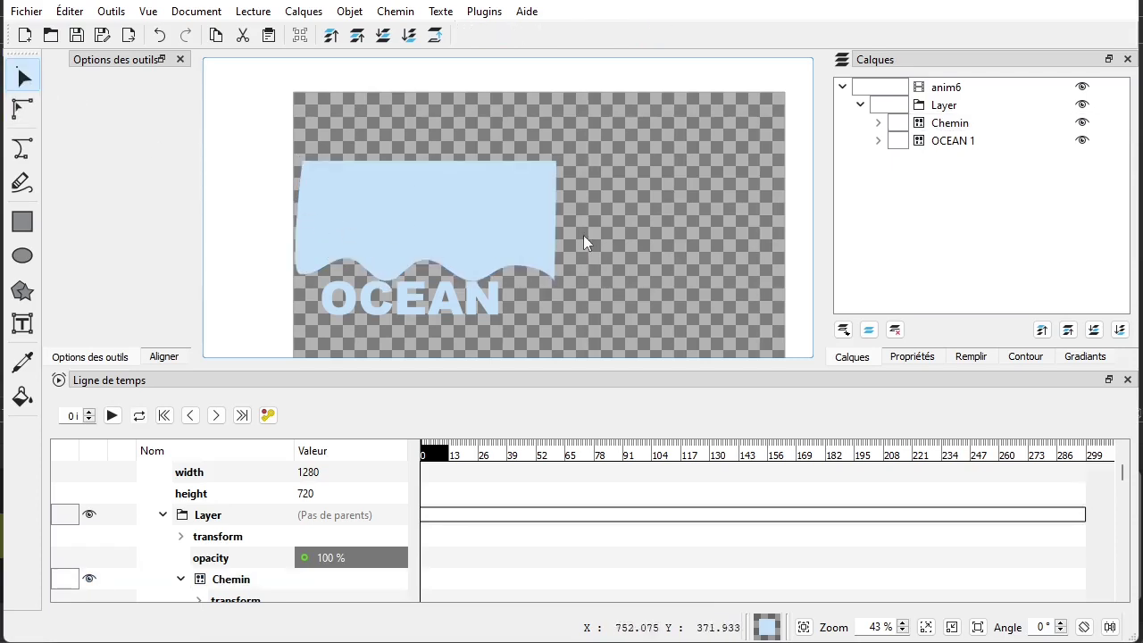
- Place the Chemin shape below OCEAN 1 in the layer order and move it down so its wavy edge overlaps the OCEAN text
left_click(410, 181)
mouse_move(461, 198)
left_mouse_down()
mouse_move(474, 220)
mouse_move(460, 203)
mouse_move(470, 202)
left_mouse_up()
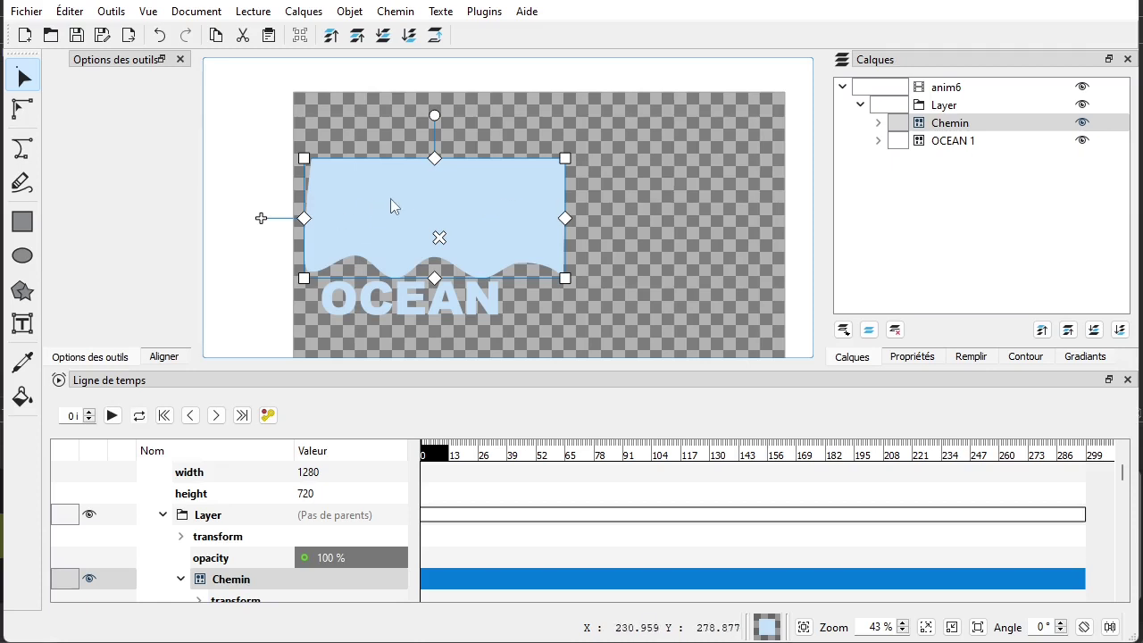
left_click(936, 131)
left_click(936, 130)
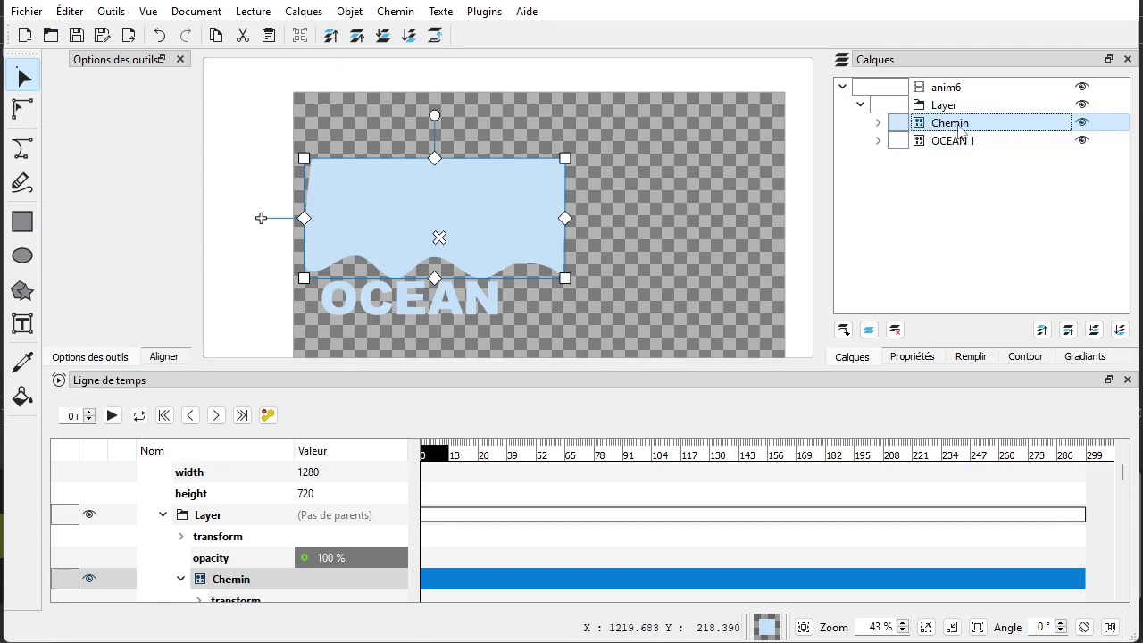
left_click(1093, 331)
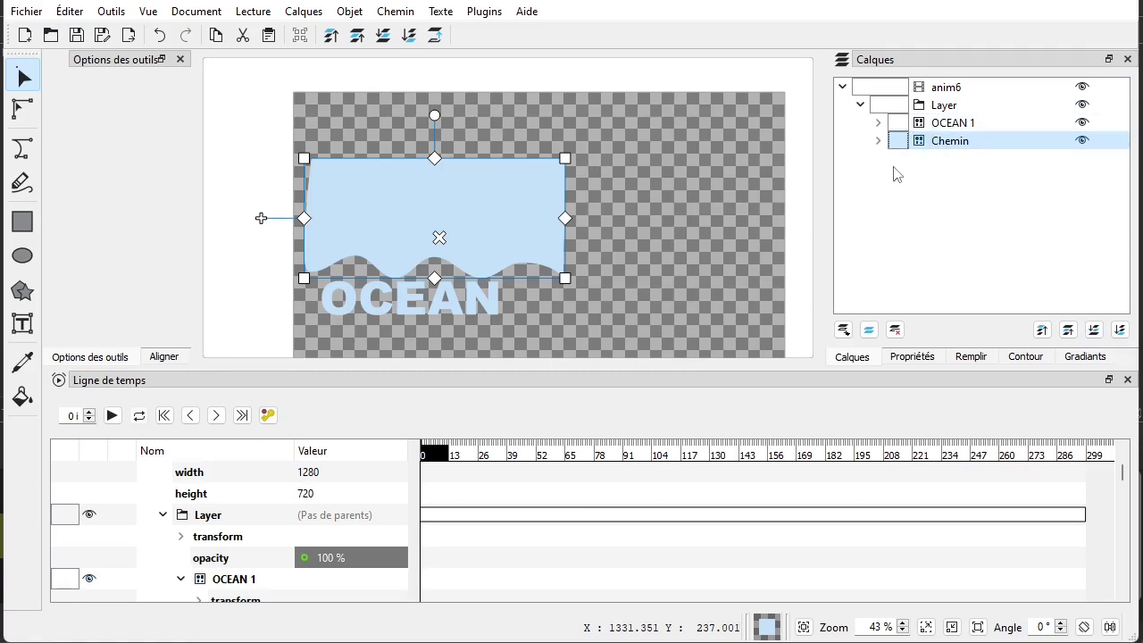
left_click_drag(449, 179, 439, 207)
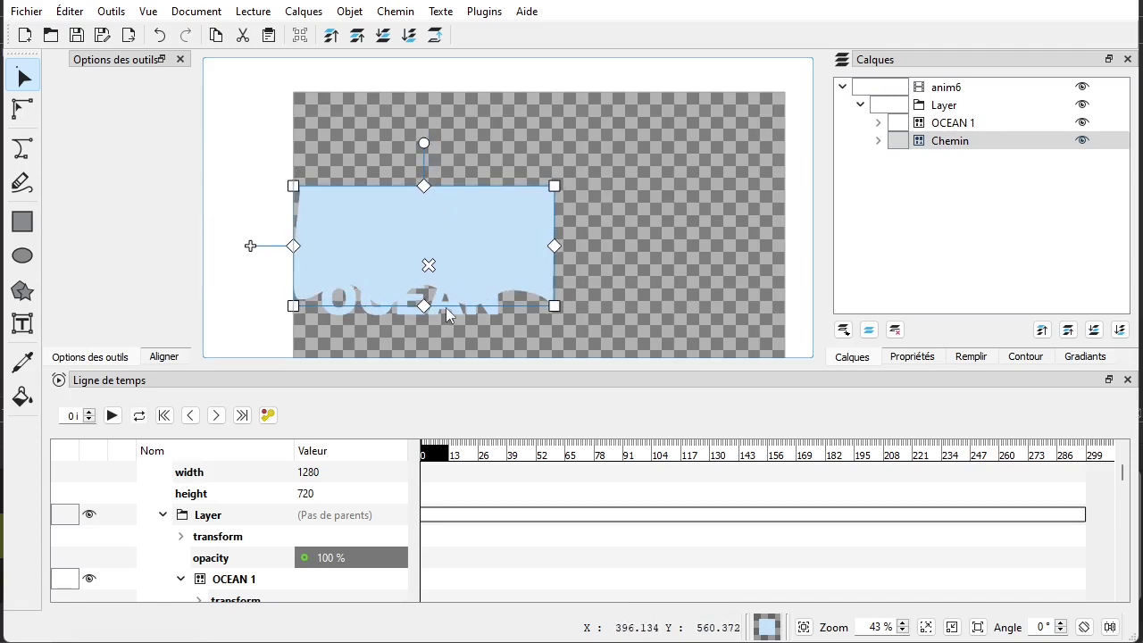
- Convert the parent Layer into a mask and shift the Chemin shape slightly down and left over the OCEAN text
left_click(938, 106)
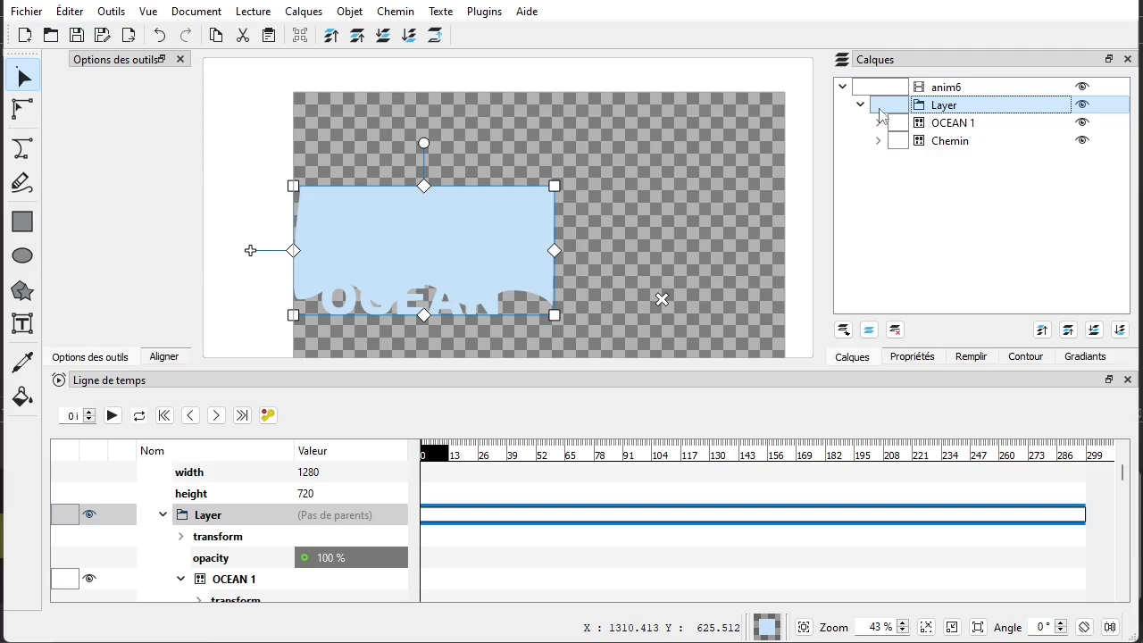
right_click(882, 113)
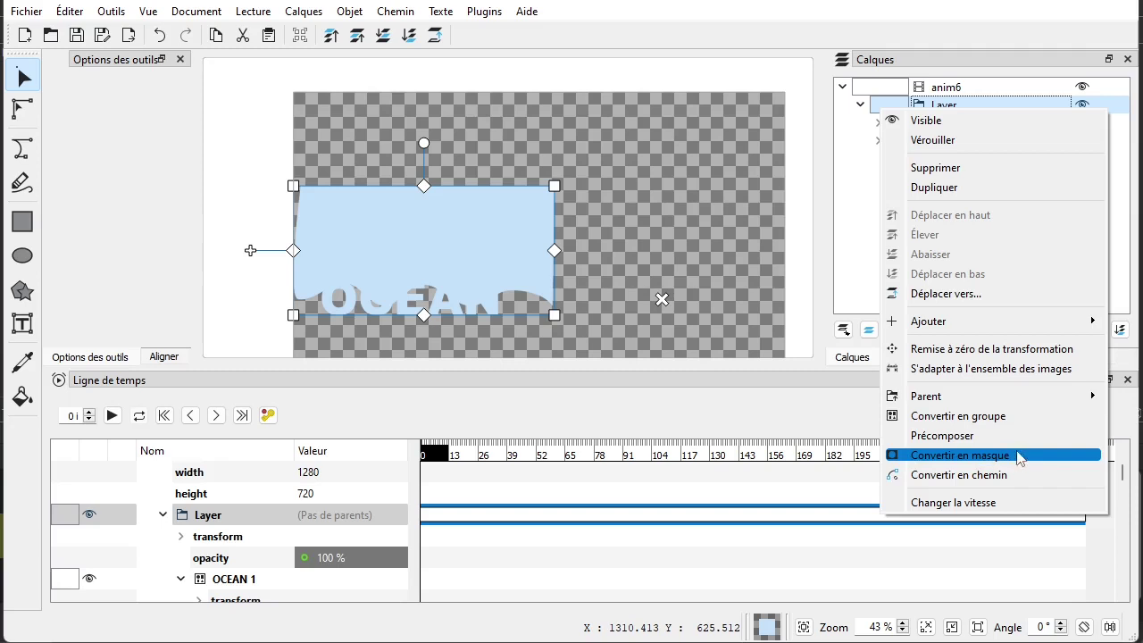
left_click(1038, 461)
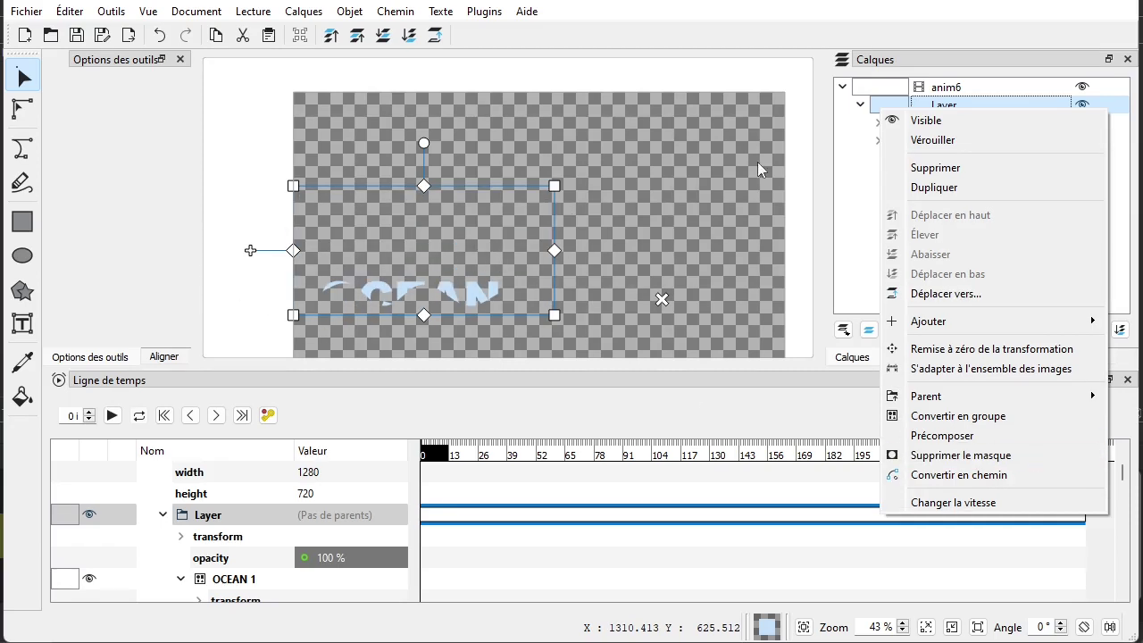
left_click(577, 209)
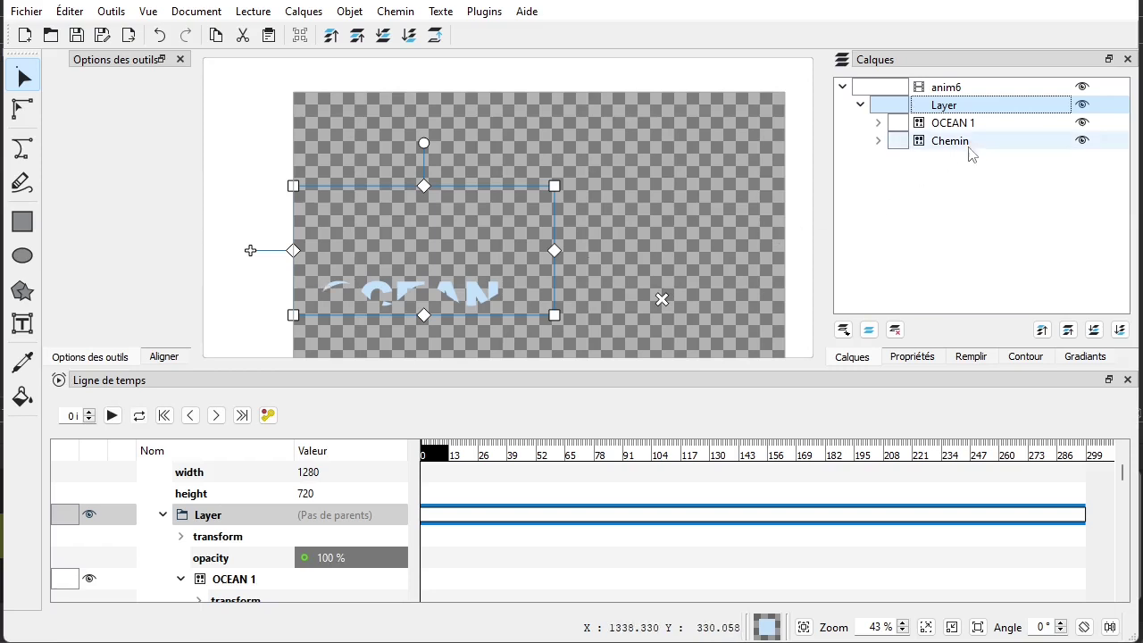
left_click(971, 145)
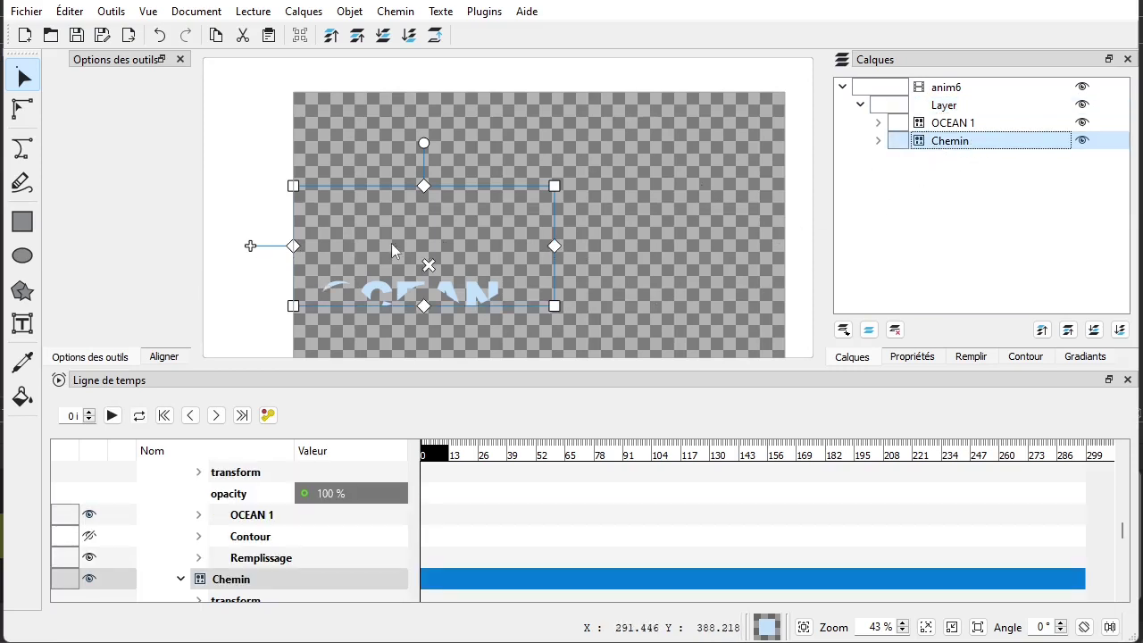
mouse_move(251, 249)
left_mouse_down()
mouse_move(248, 280)
mouse_move(250, 224)
mouse_move(242, 286)
mouse_move(250, 228)
mouse_move(243, 256)
left_mouse_up()
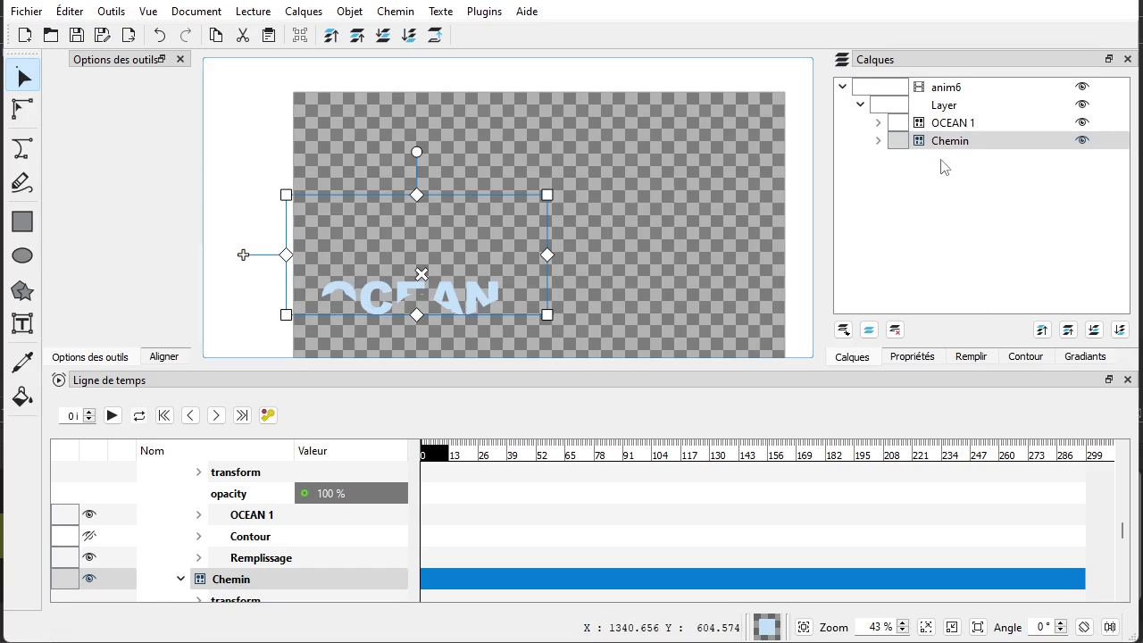
- Invert the Layer's Alpha mask
left_click(946, 108)
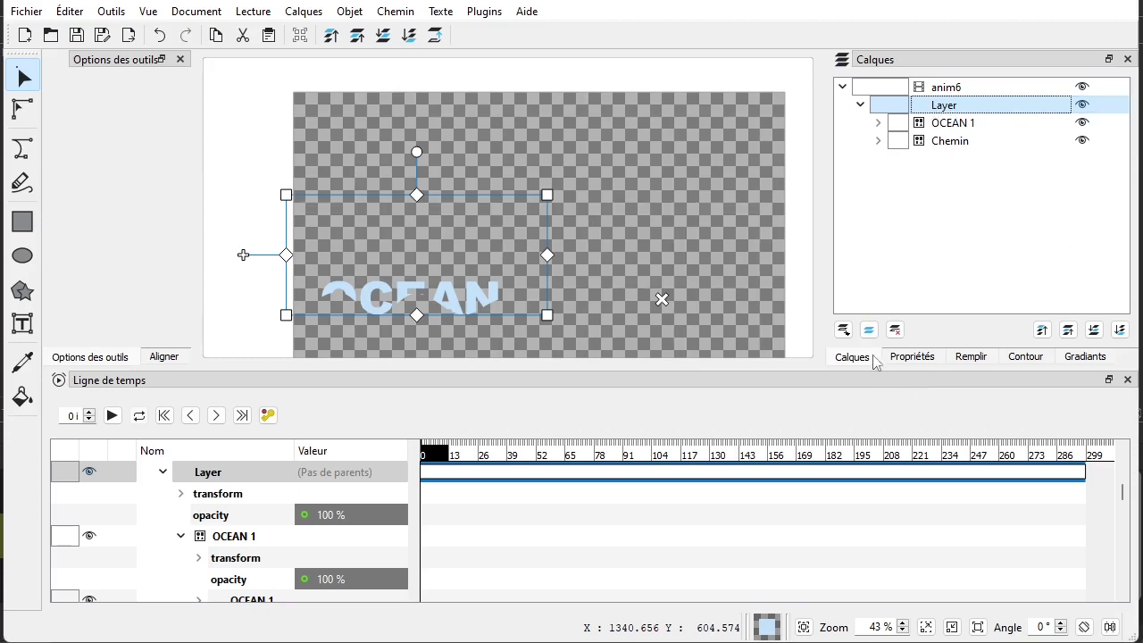
left_click(909, 357)
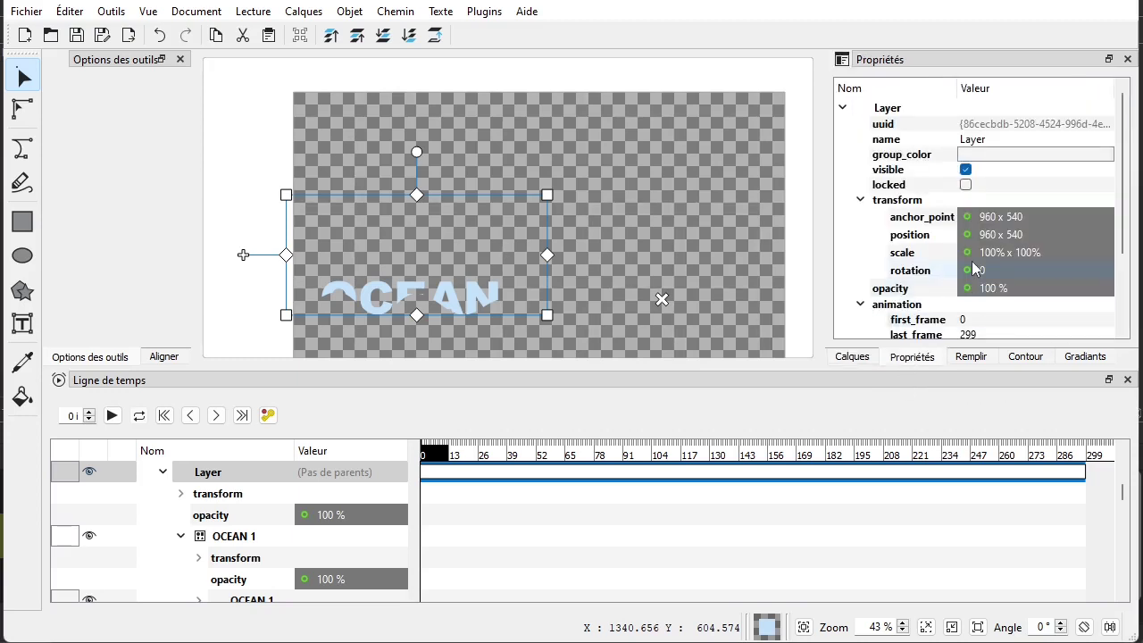
scroll(973, 270, "down", 2)
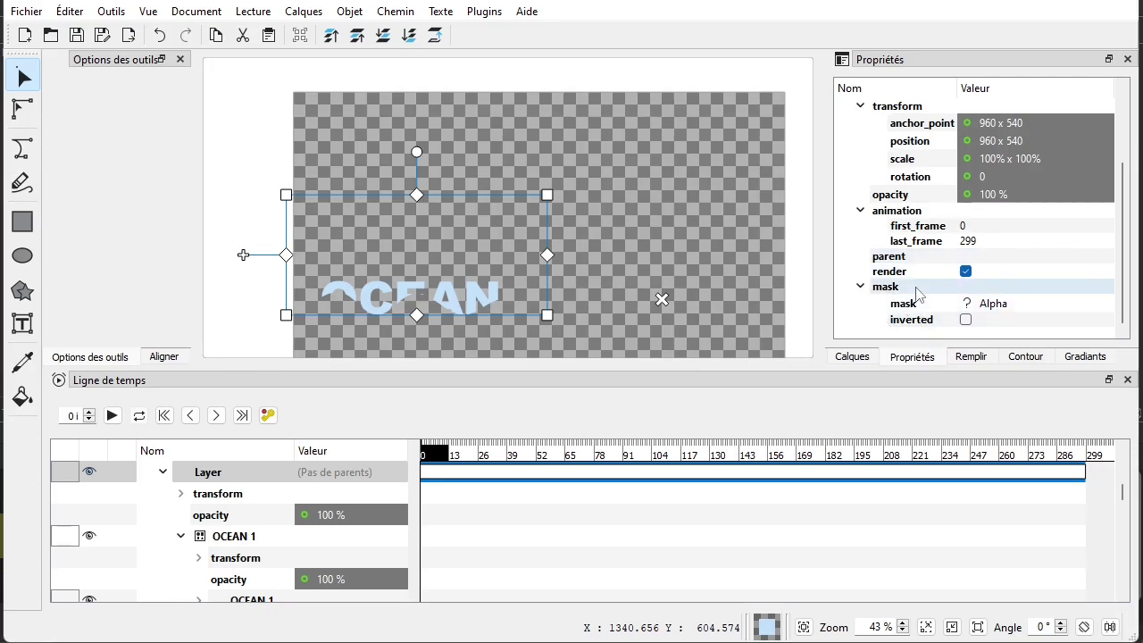
left_click(965, 320)
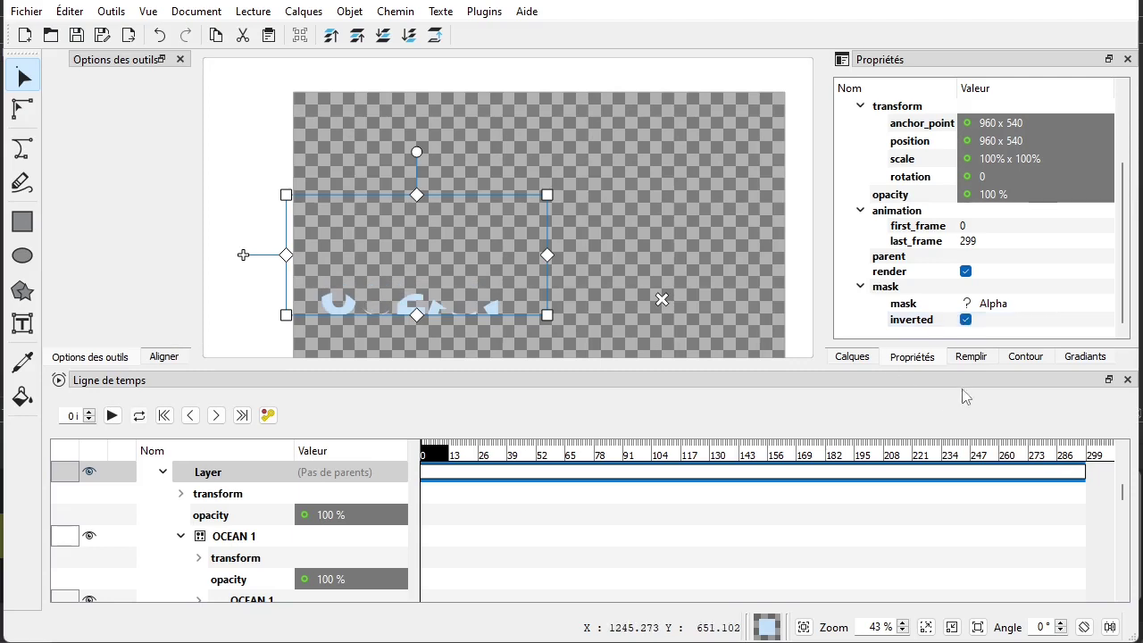
- Resize the Chemin shape to a scale of about 84.5% by 94.7% and position it over the OCEAN text at about 315 x 516
left_click(853, 357)
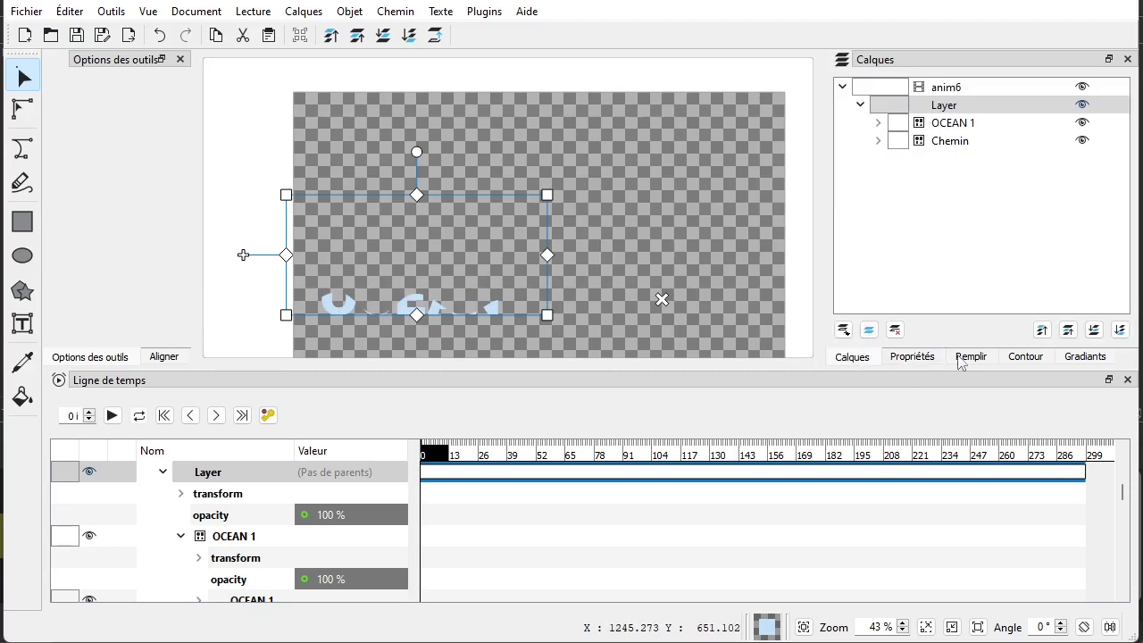
left_click(960, 143)
mouse_move(242, 256)
left_mouse_down()
mouse_move(238, 294)
mouse_move(235, 211)
mouse_move(238, 280)
mouse_move(233, 249)
left_mouse_up()
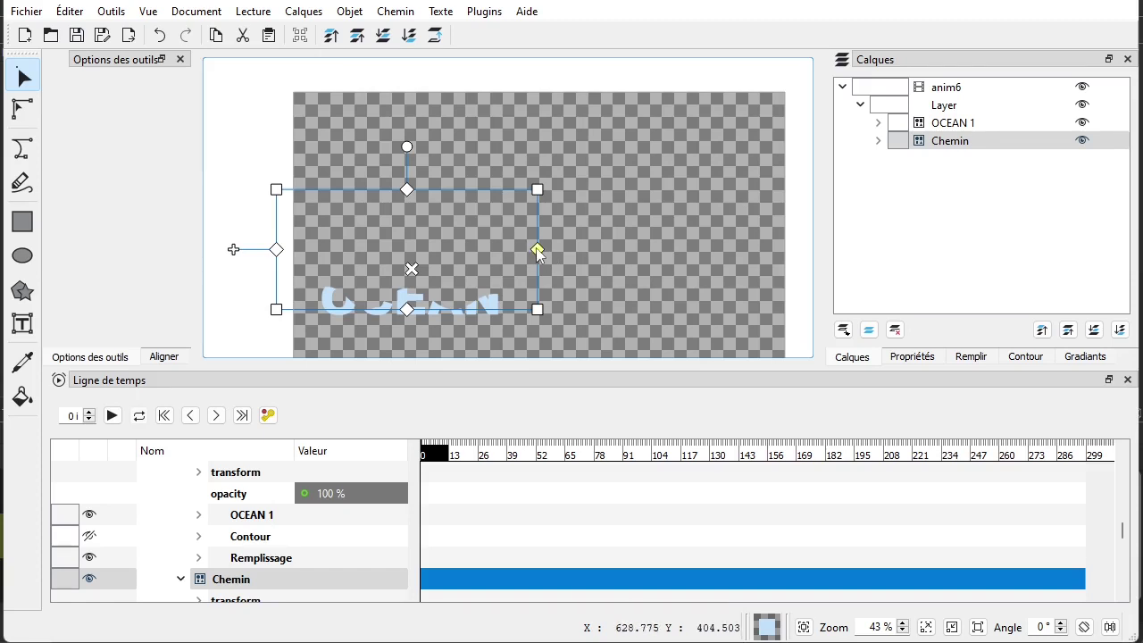
mouse_move(539, 250)
left_mouse_down()
mouse_move(768, 250)
mouse_move(488, 247)
mouse_move(553, 249)
left_mouse_up()
left_click_drag(406, 190, 414, 217)
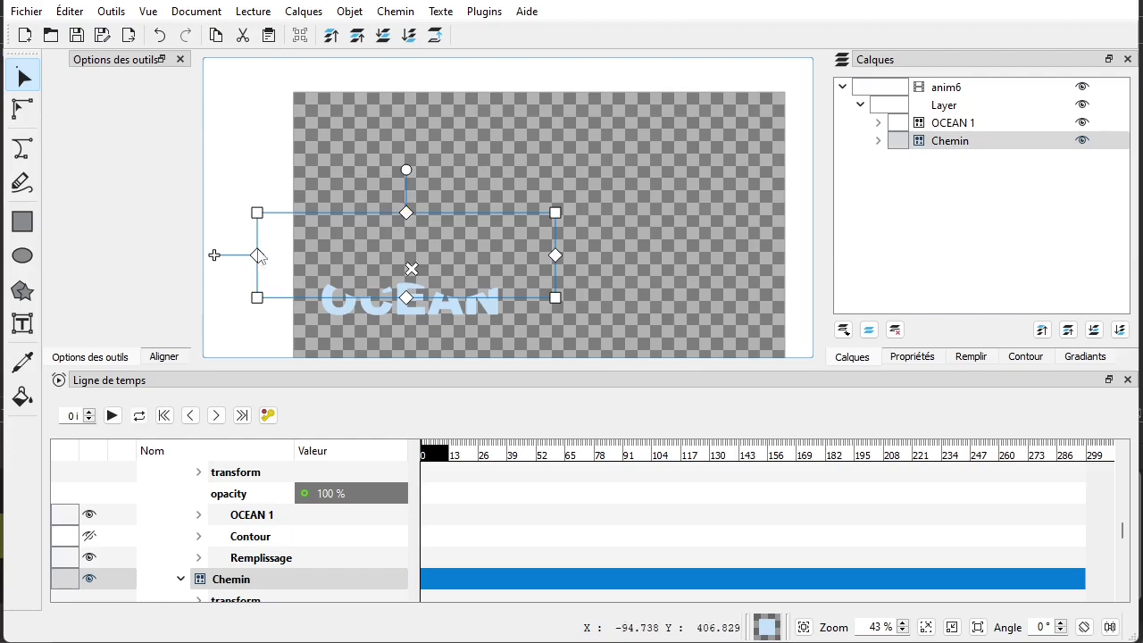
left_click_drag(215, 256, 216, 291)
left_click_drag(406, 250, 407, 259)
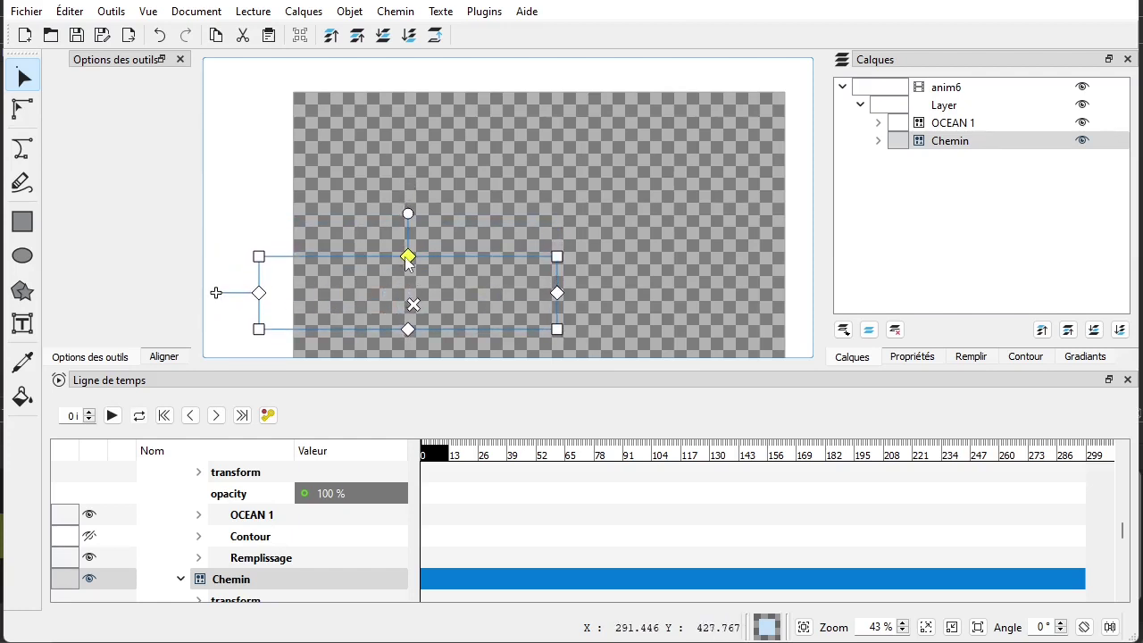
left_click_drag(219, 294, 258, 248)
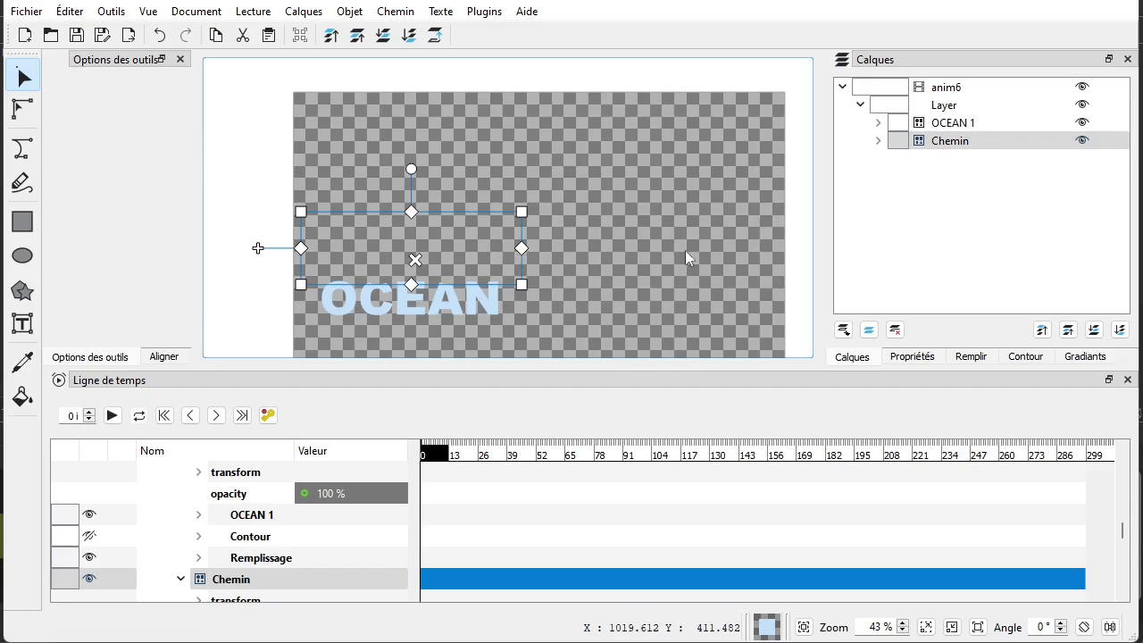
left_click_drag(258, 248, 257, 279)
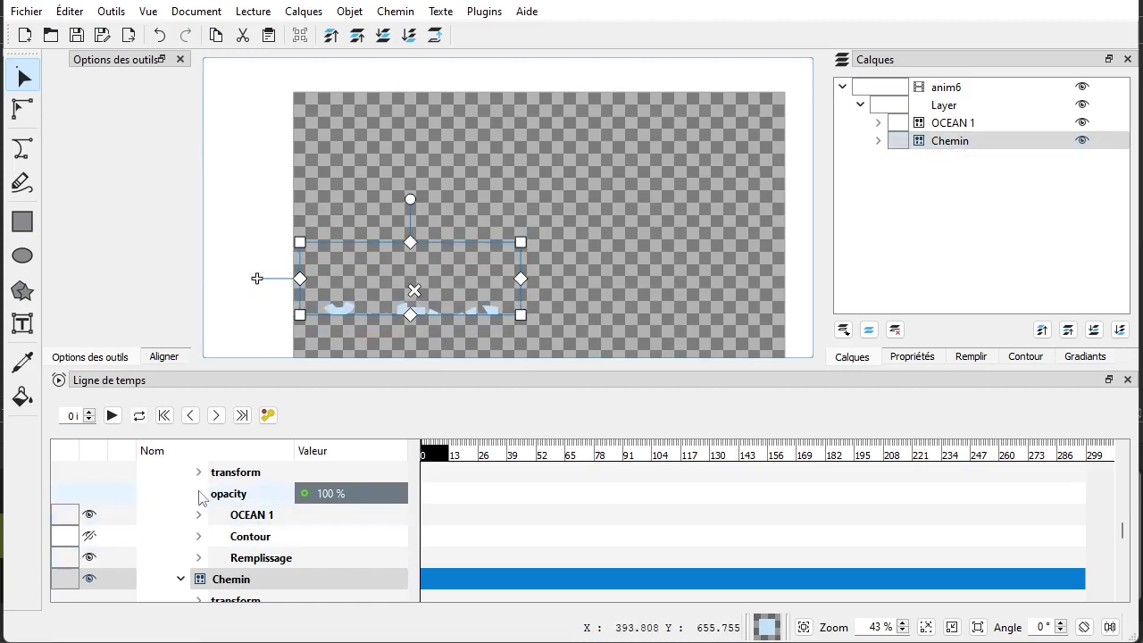
- Collapse the OCEAN 1 group in the timeline and expand the Chemin group's transform properties
scroll(212, 546, "up", 4)
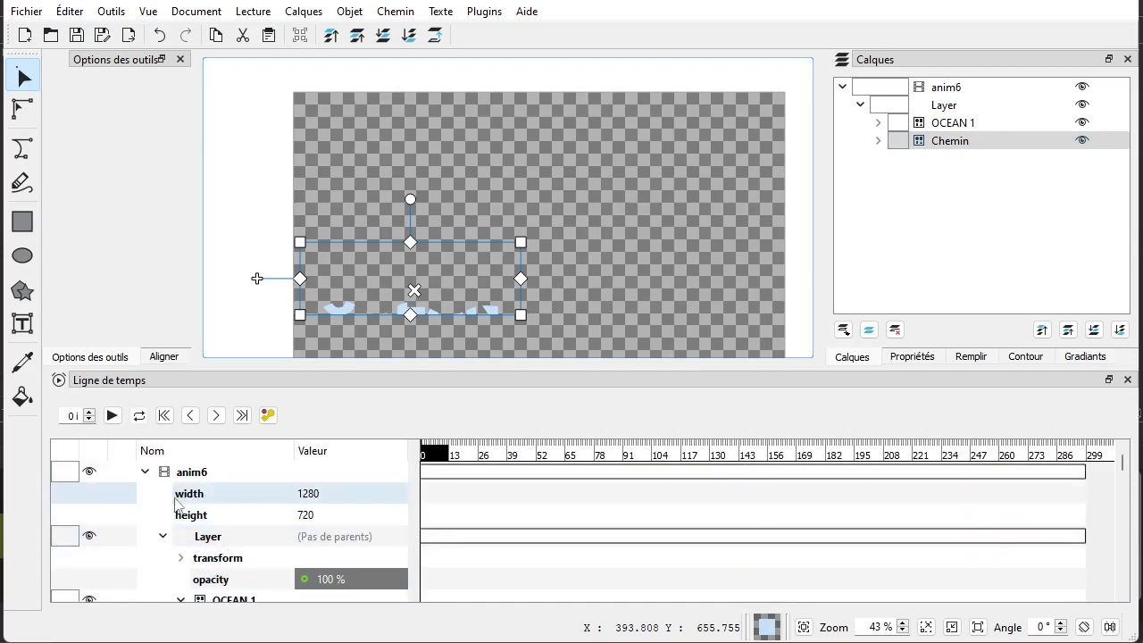
scroll(211, 542, "down", 2)
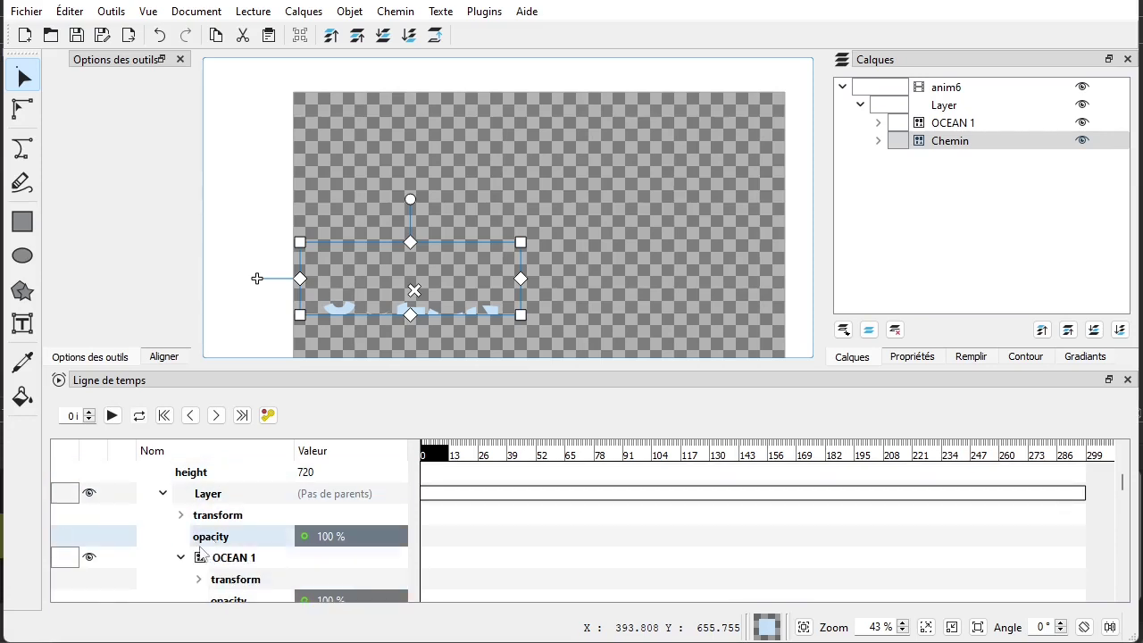
left_click(181, 559)
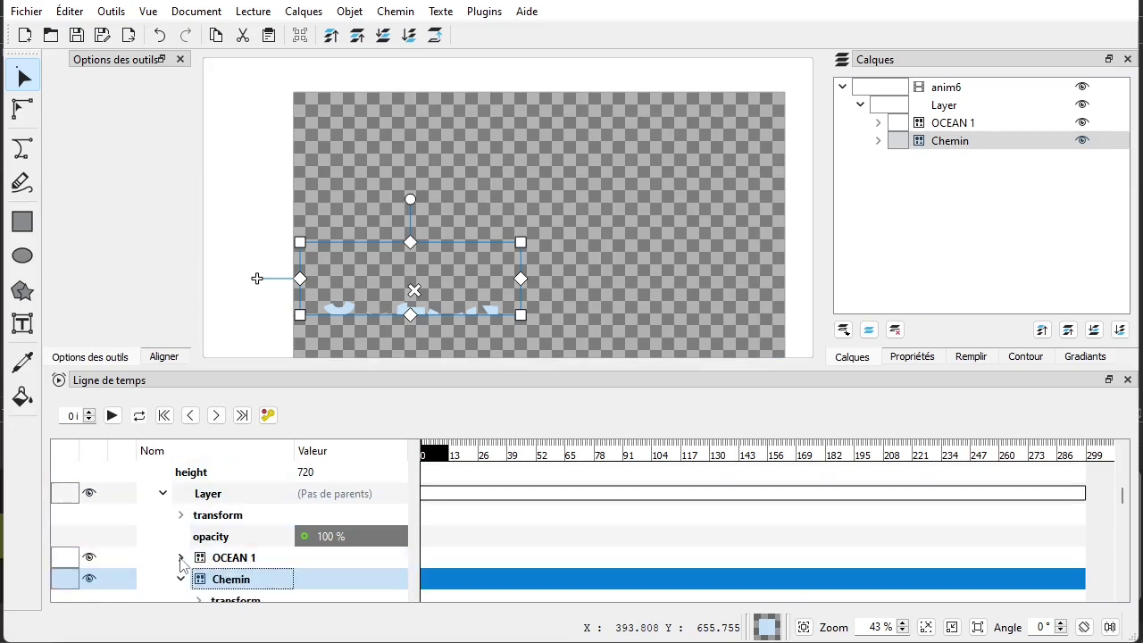
scroll(285, 540, "down", 2)
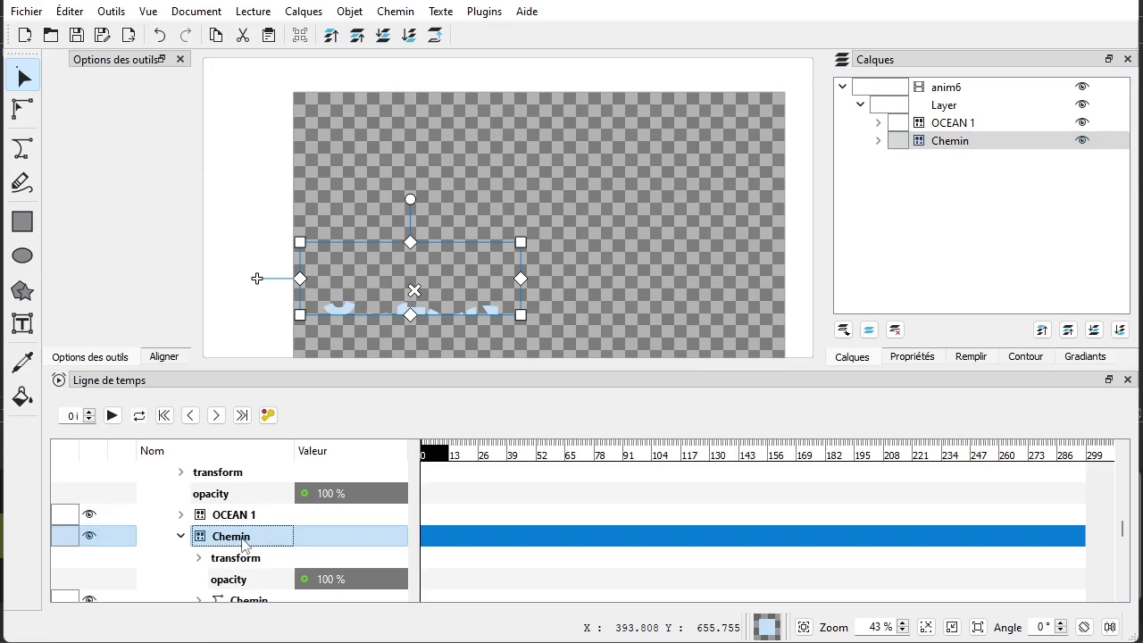
left_click(179, 544)
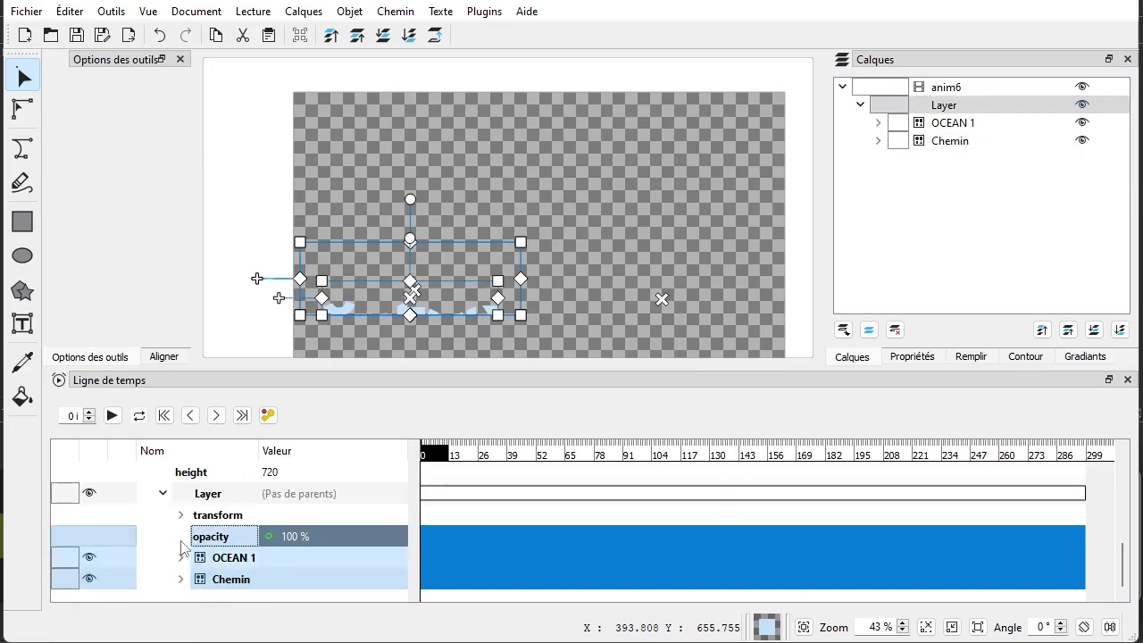
left_click(181, 578)
scroll(183, 578, "down", 2)
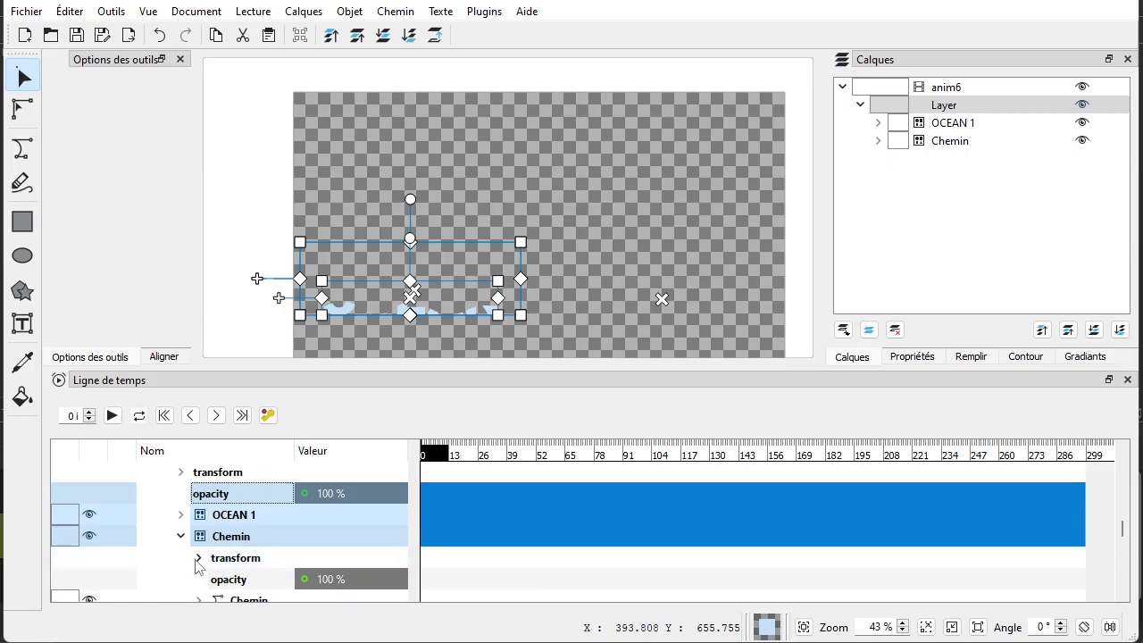
left_click(198, 561)
scroll(259, 544, "down", 1)
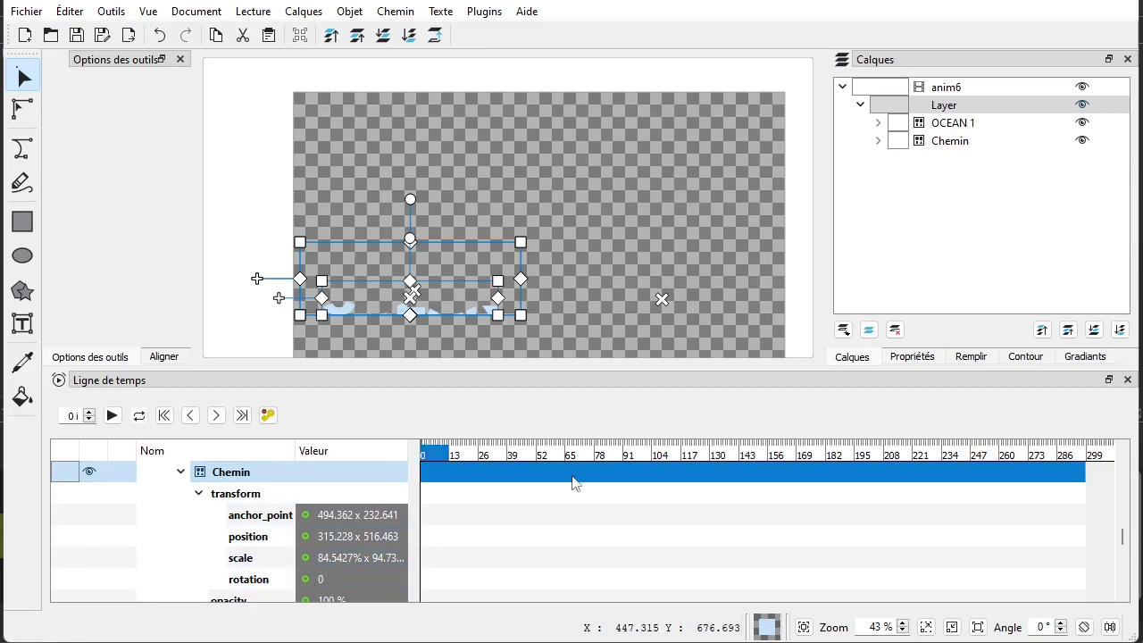
- At frame 0, lower the Chemin shape to about 315 x 582 so it covers OCEAN entirely, and add a position keyframe
left_click(952, 142)
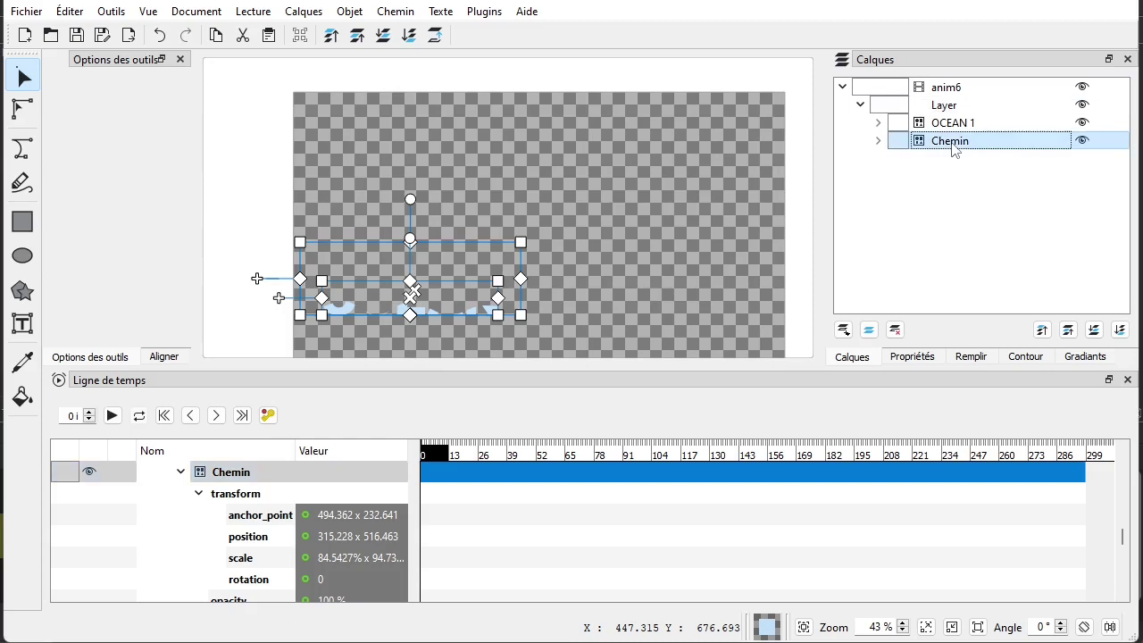
left_click(265, 562)
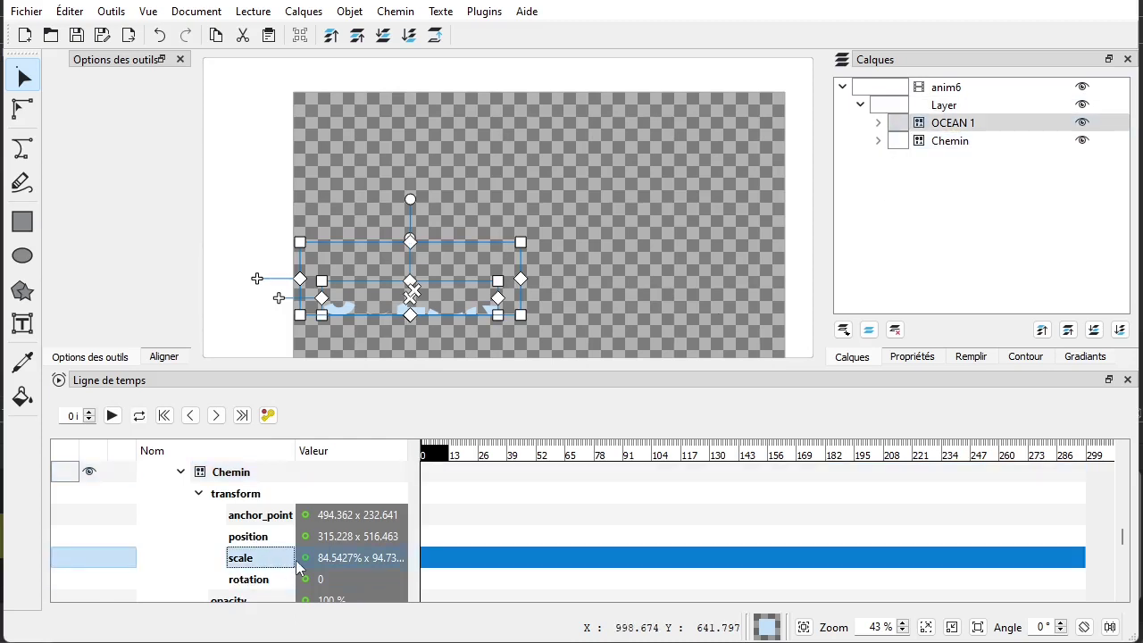
left_click(337, 539)
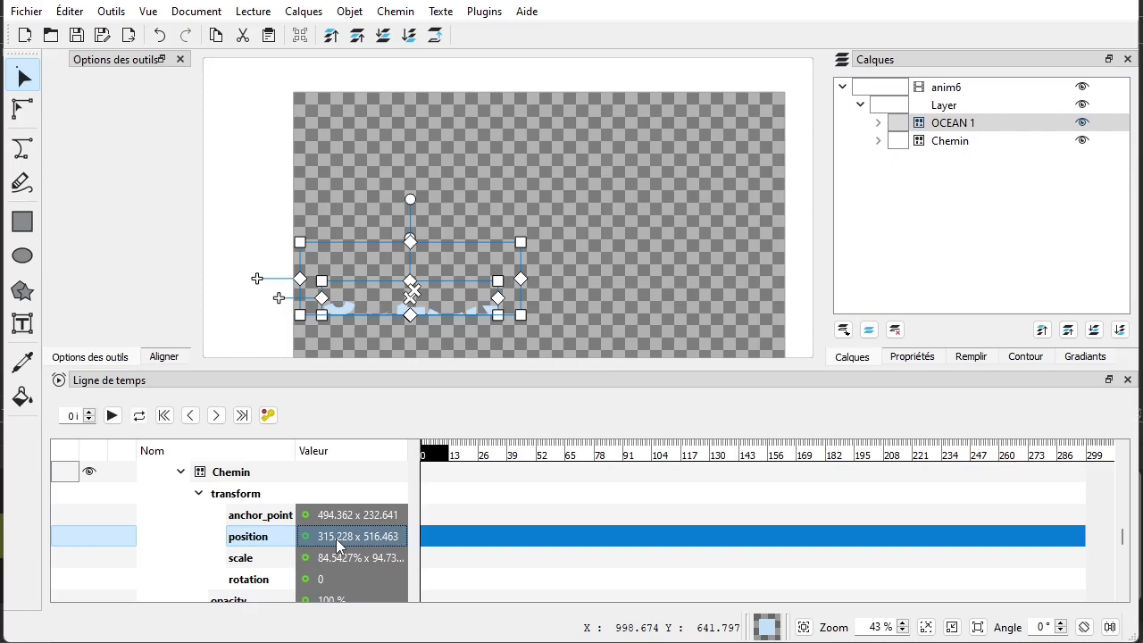
left_click(267, 309)
left_click(952, 143)
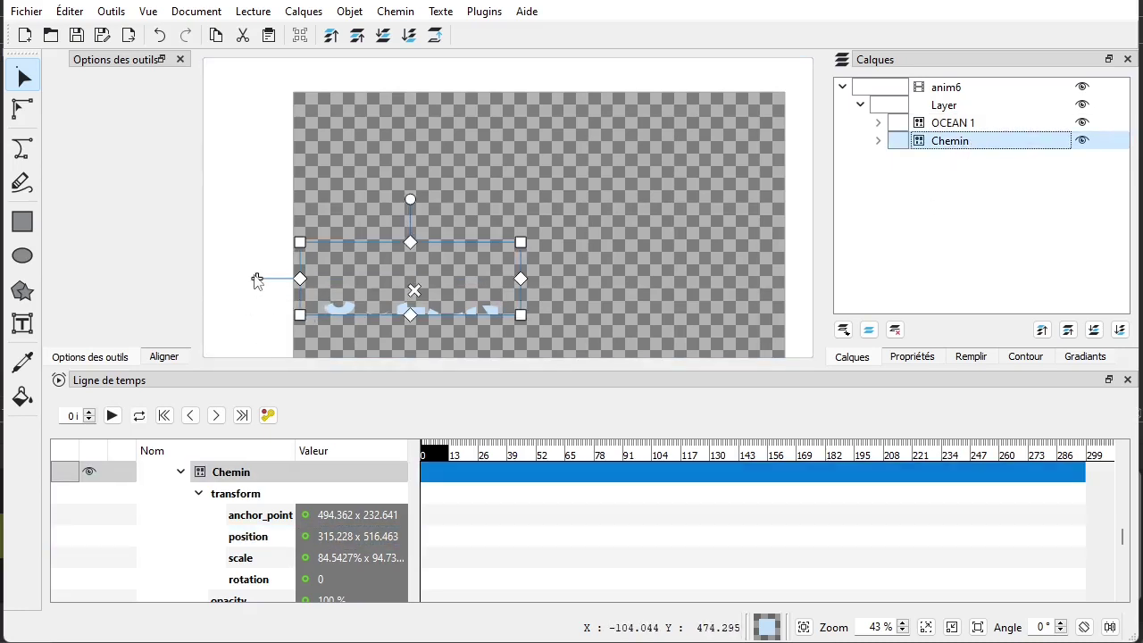
left_click_drag(439, 447, 423, 457)
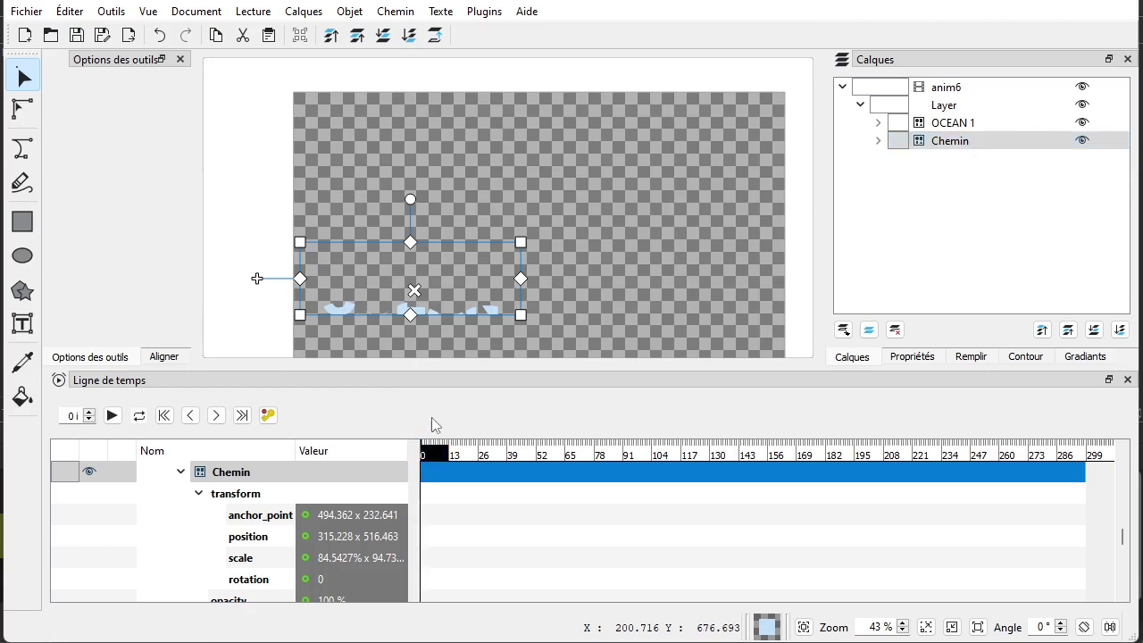
left_click_drag(256, 282, 257, 305)
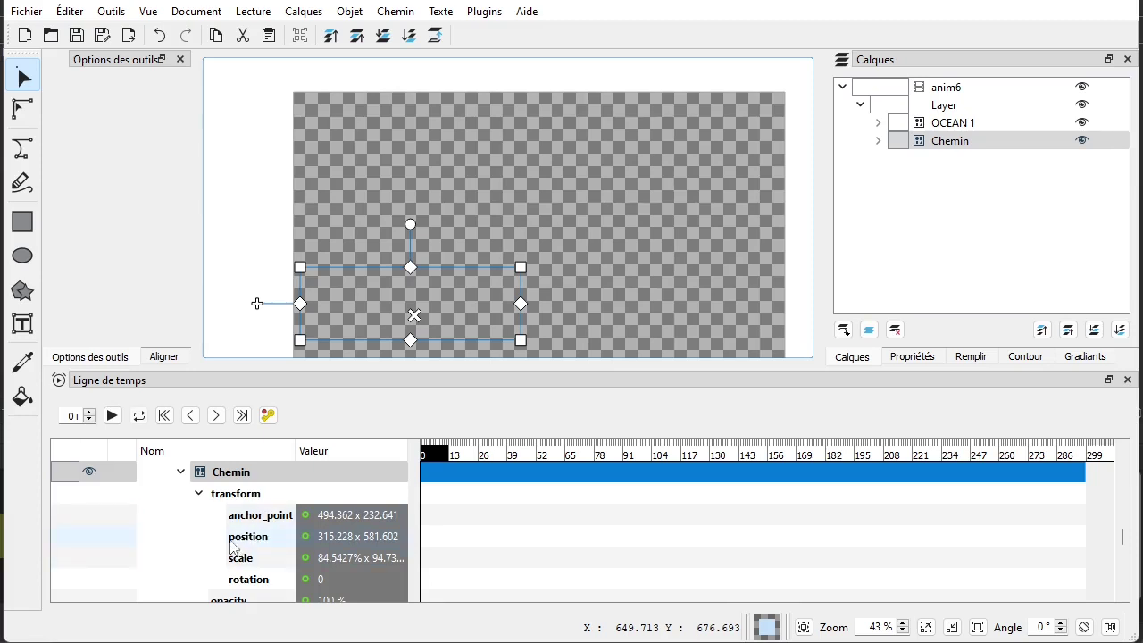
right_click(349, 543)
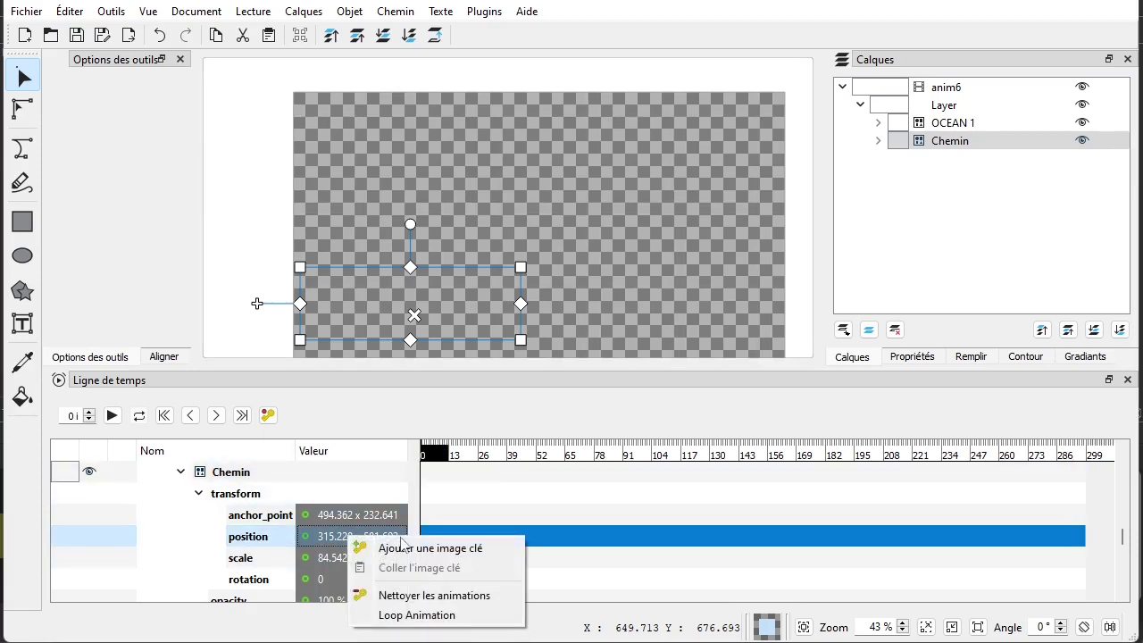
left_click(403, 546)
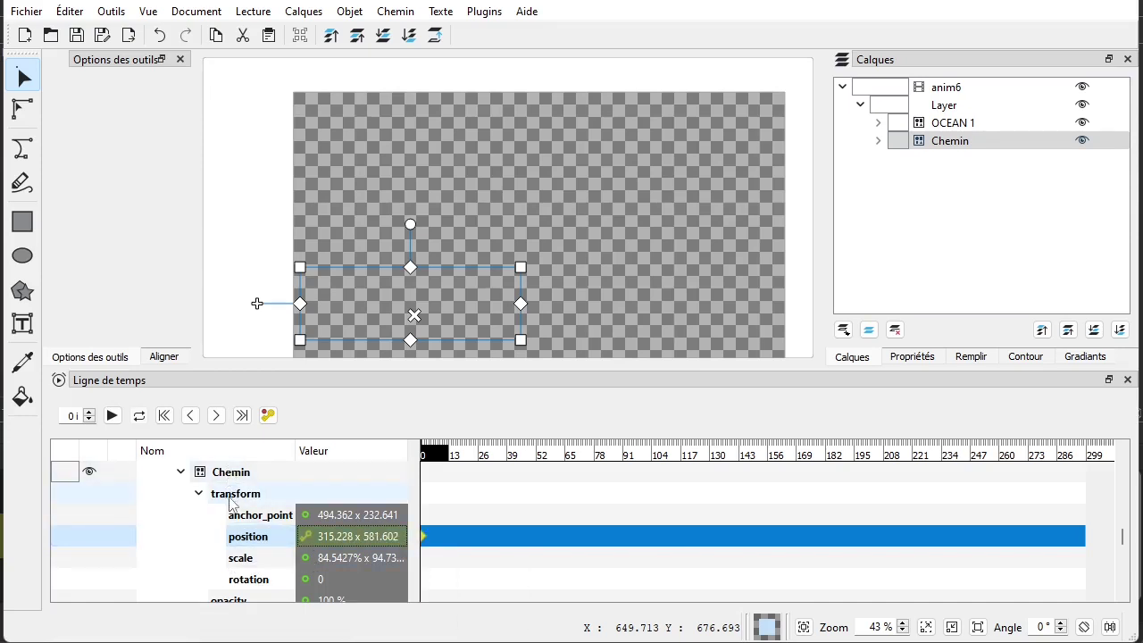
- Add a scale keyframe to the Chemin shape at frame 0
right_click(350, 560)
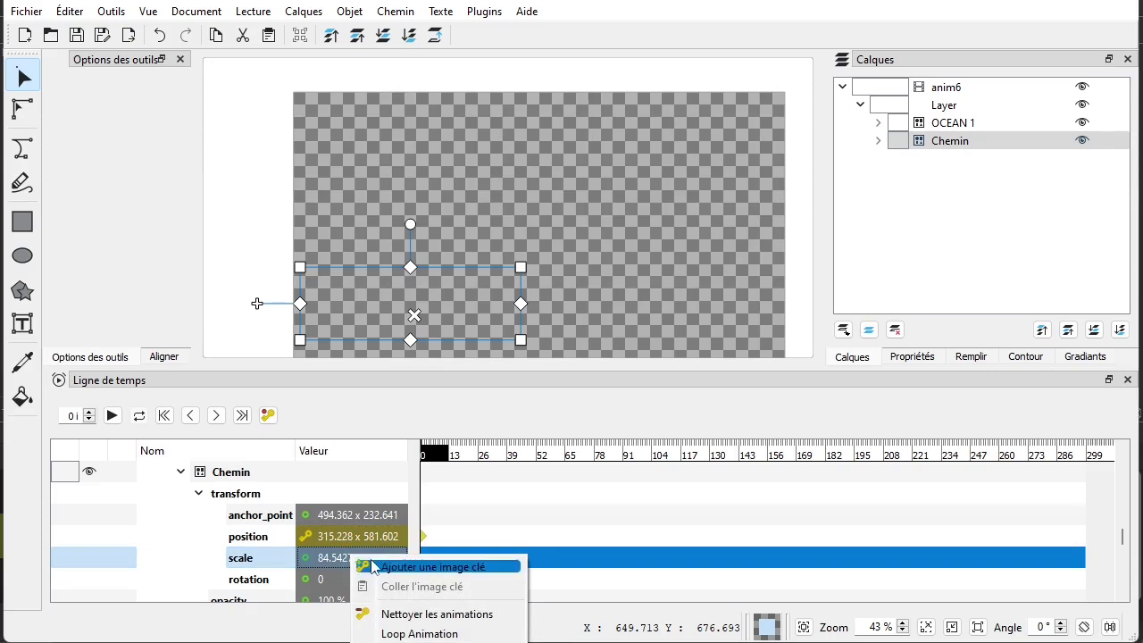
left_click(375, 565)
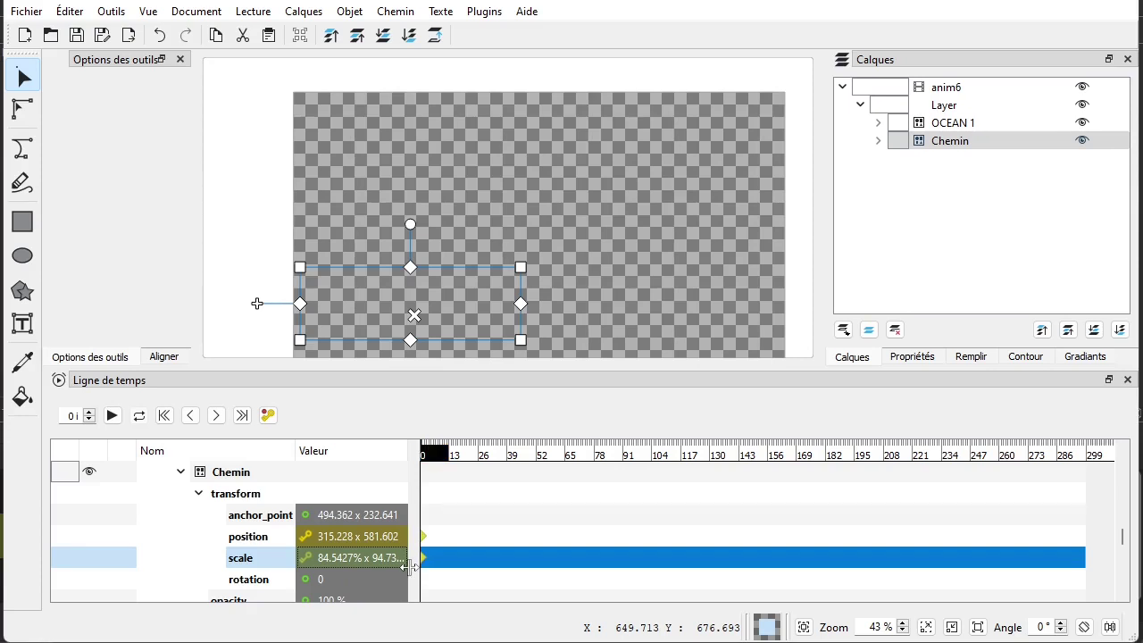
- At frame 120, widen the Chemin shape to a scale of about 191% by 94.7% and raise it above OCEAN to about 352 x 416
mouse_move(671, 456)
left_mouse_down()
mouse_move(710, 454)
mouse_move(689, 446)
left_mouse_up()
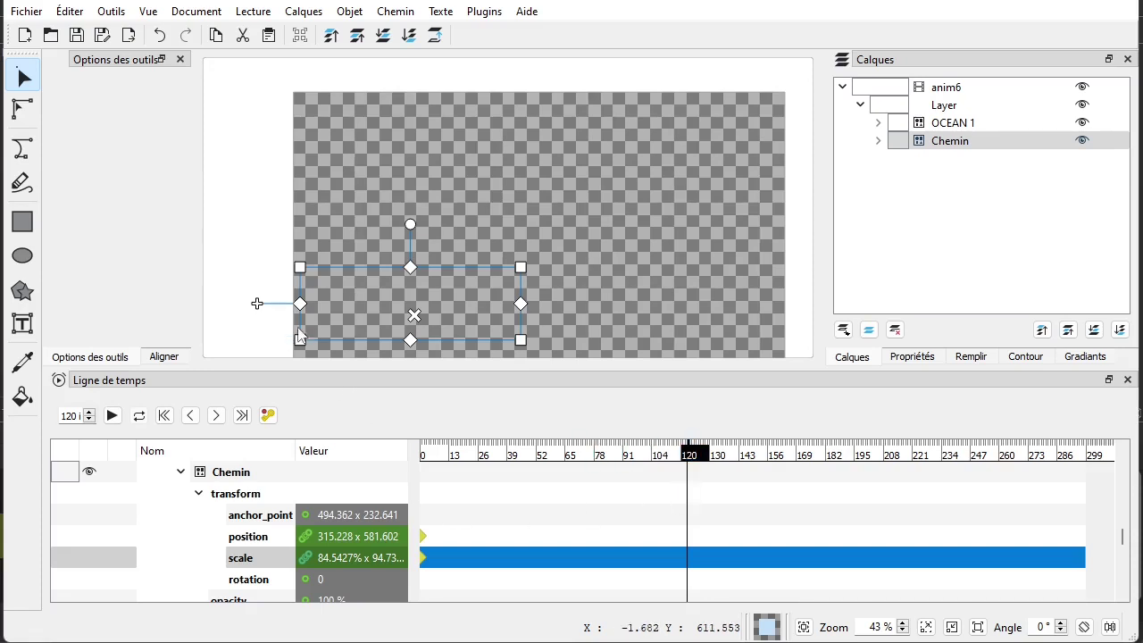
left_click_drag(524, 306, 641, 308)
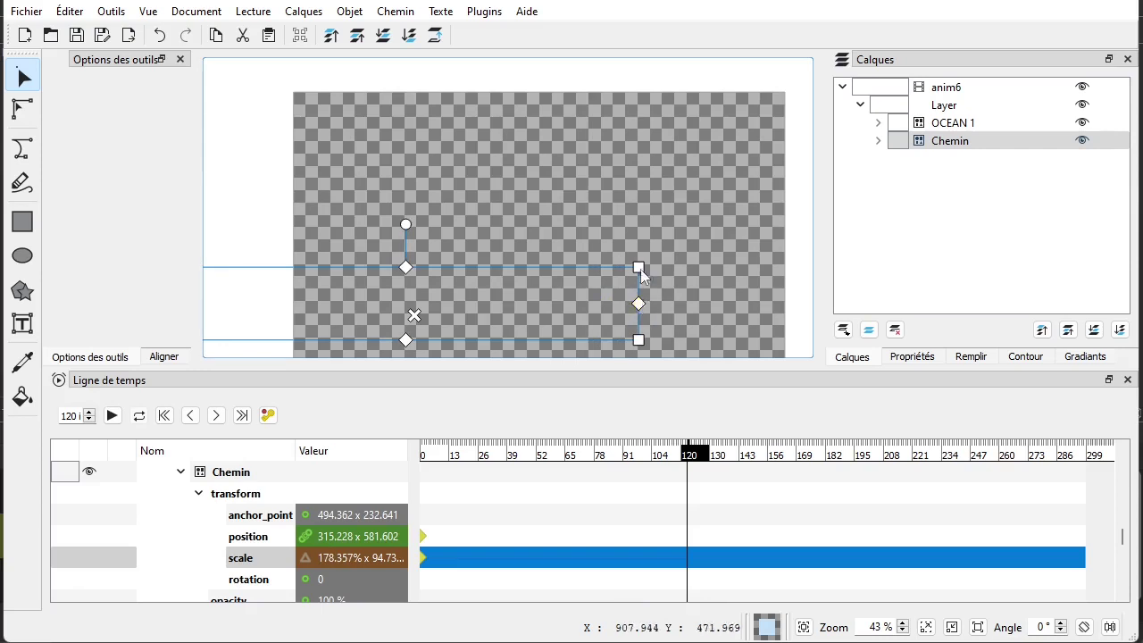
scroll(453, 237, "left", 3)
scroll(453, 237, "down", 1)
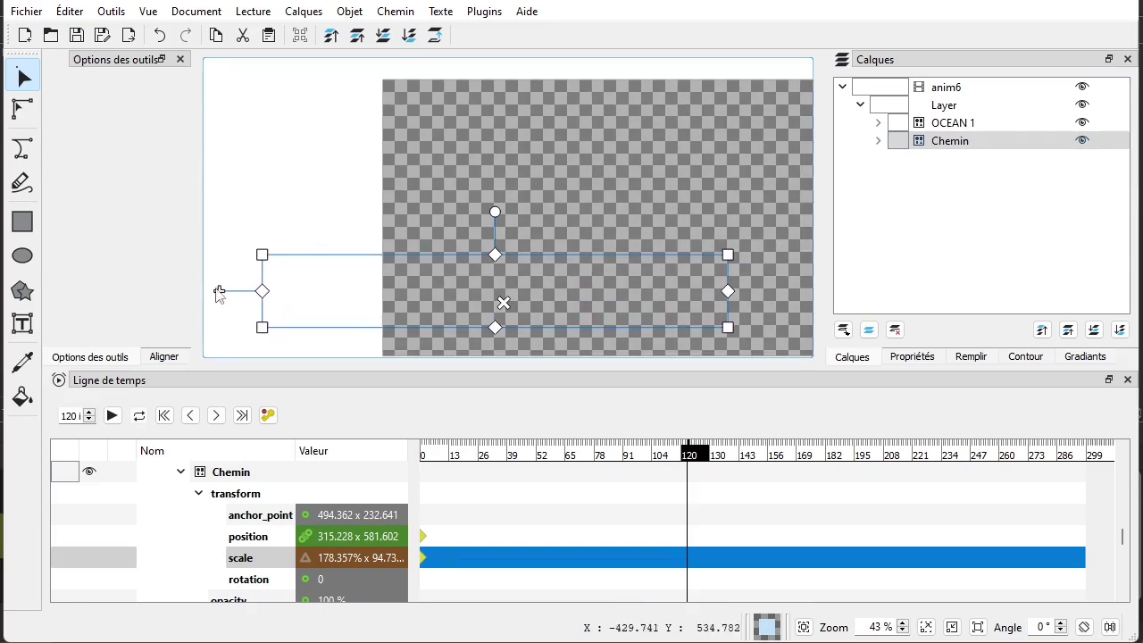
left_click_drag(220, 291, 233, 228)
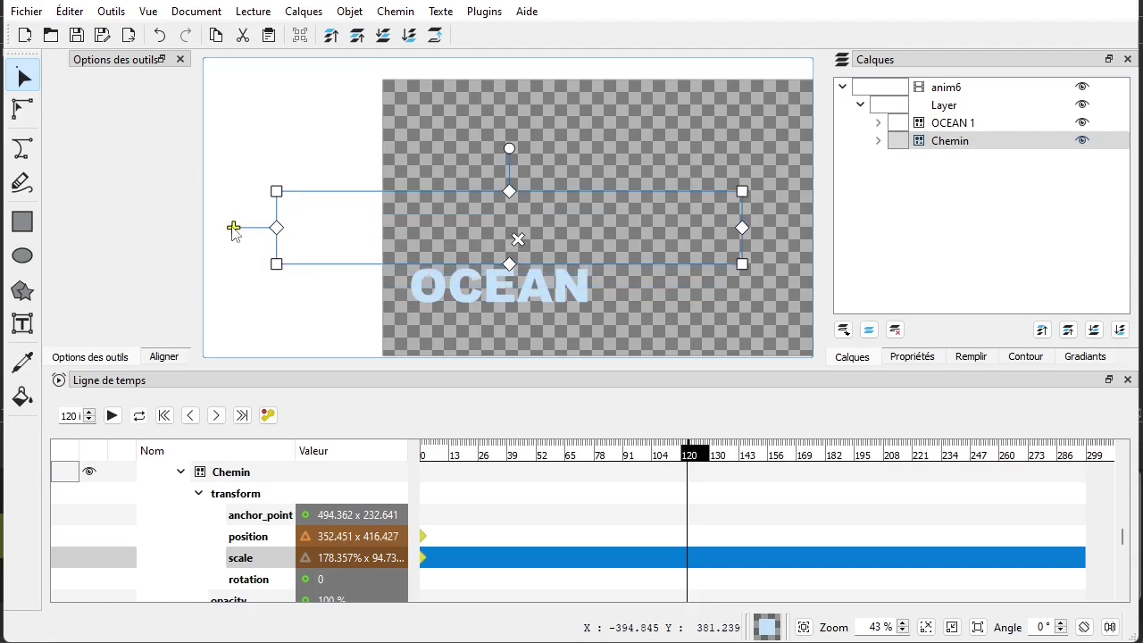
left_click_drag(742, 228, 758, 228)
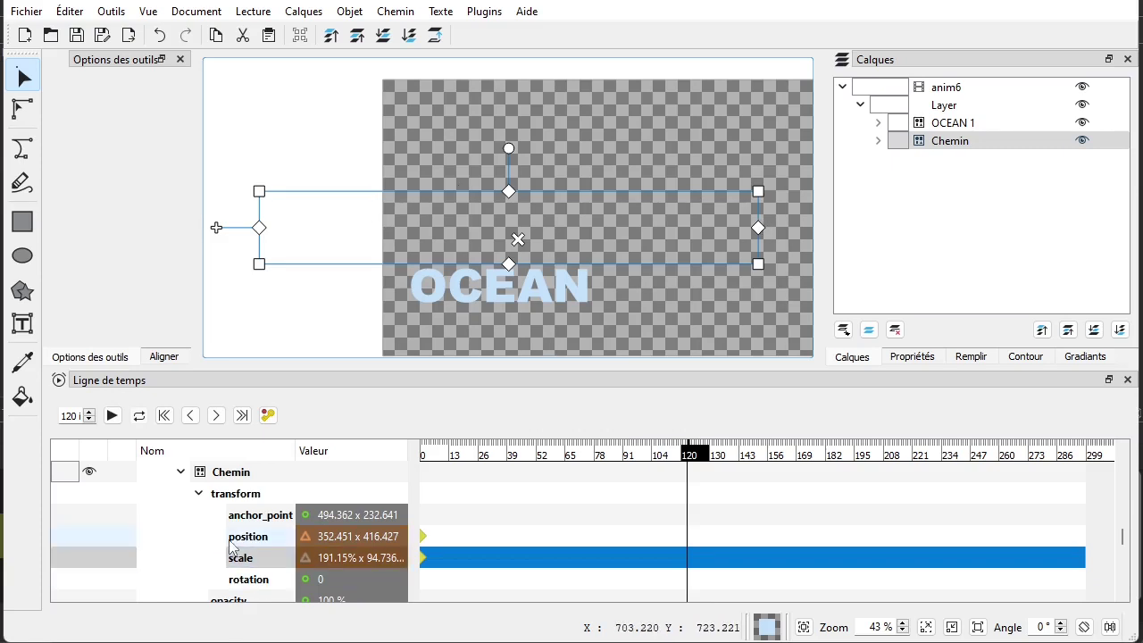
- Add position and scale keyframes to the Chemin shape at frame 120
right_click(362, 539)
left_click(428, 546)
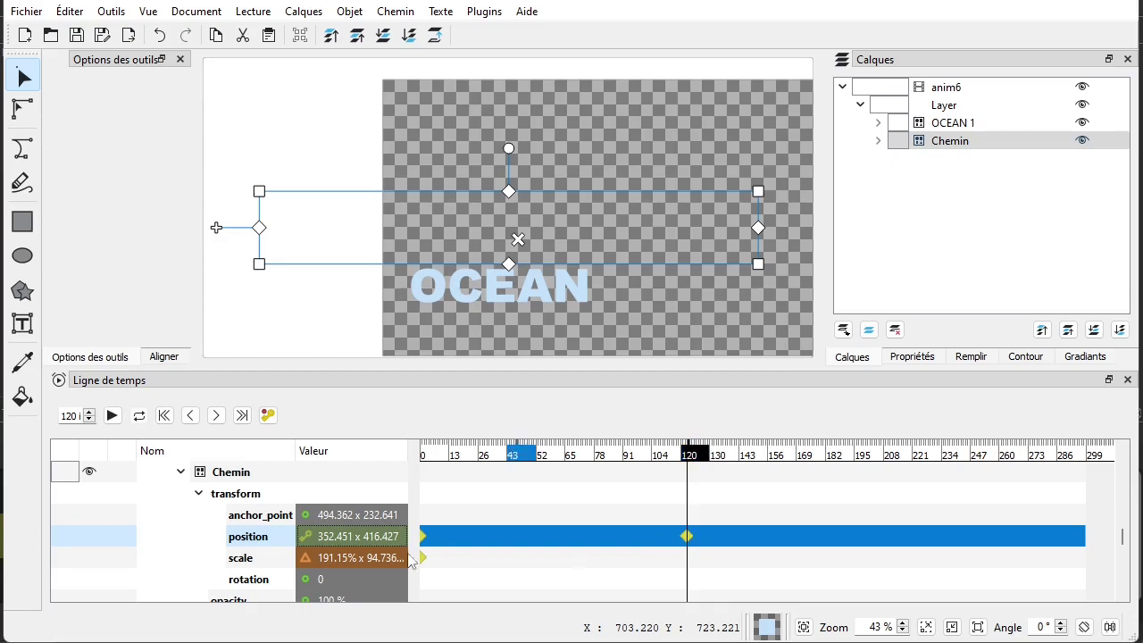
right_click(351, 567)
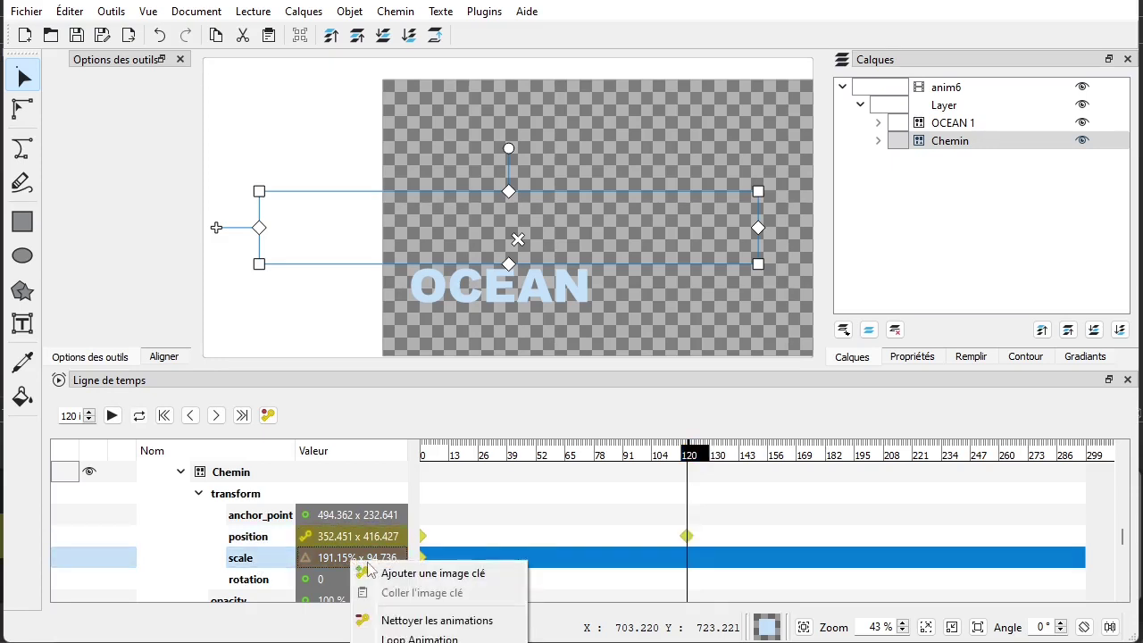
left_click(393, 579)
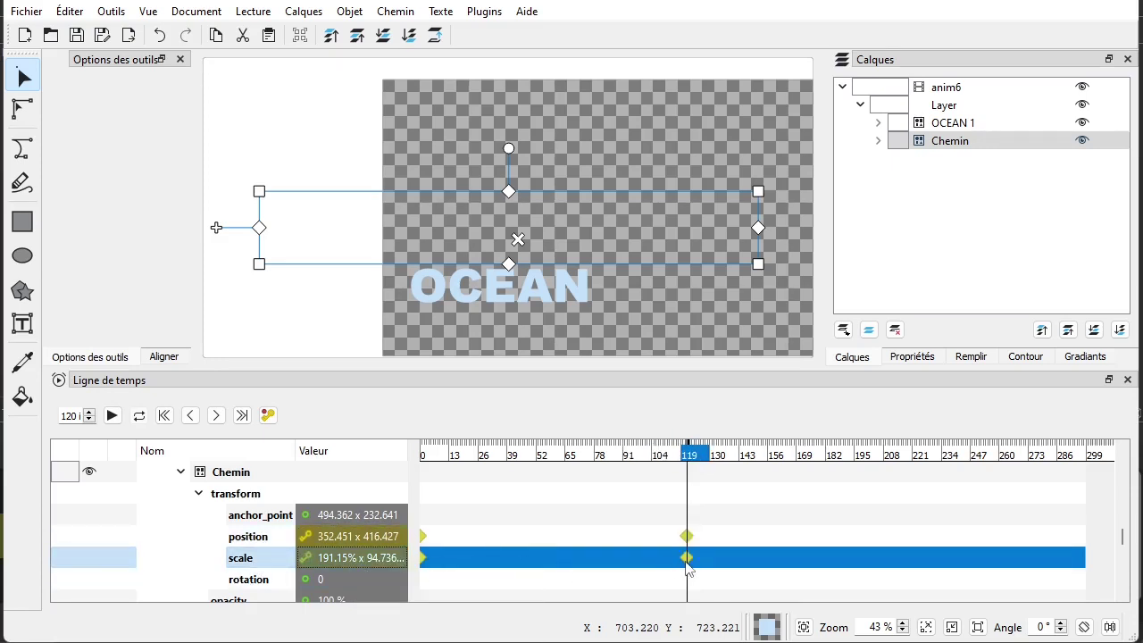
- Deselect the Chemin shape and play the animation from frame 0 to check how the mask reveals OCEAN
left_click(163, 415)
left_click(339, 345)
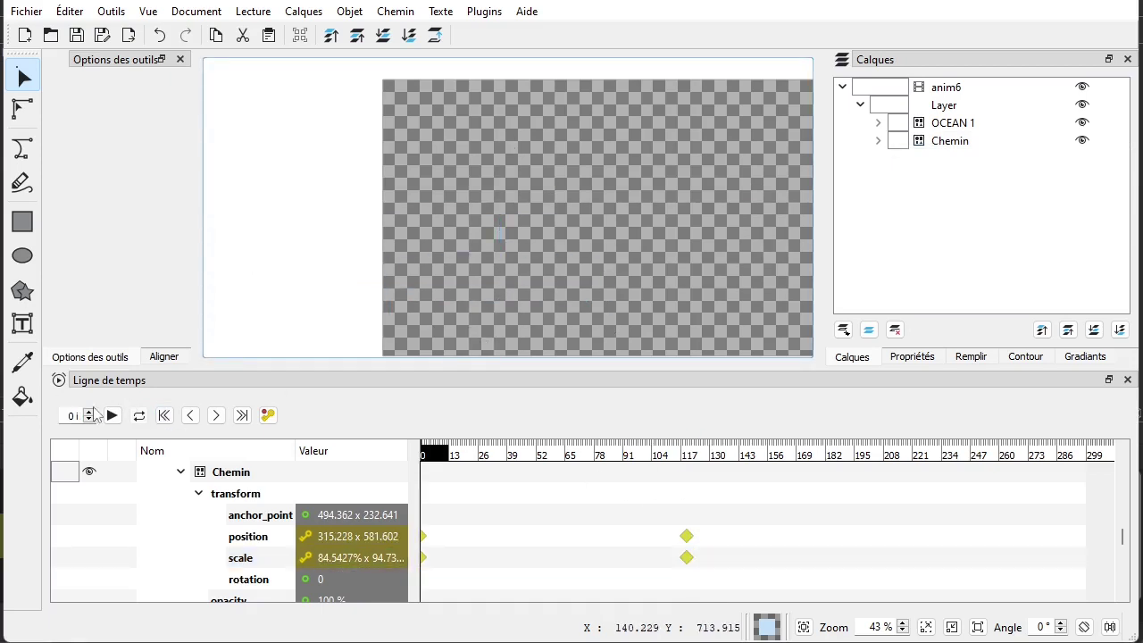
left_click(111, 416)
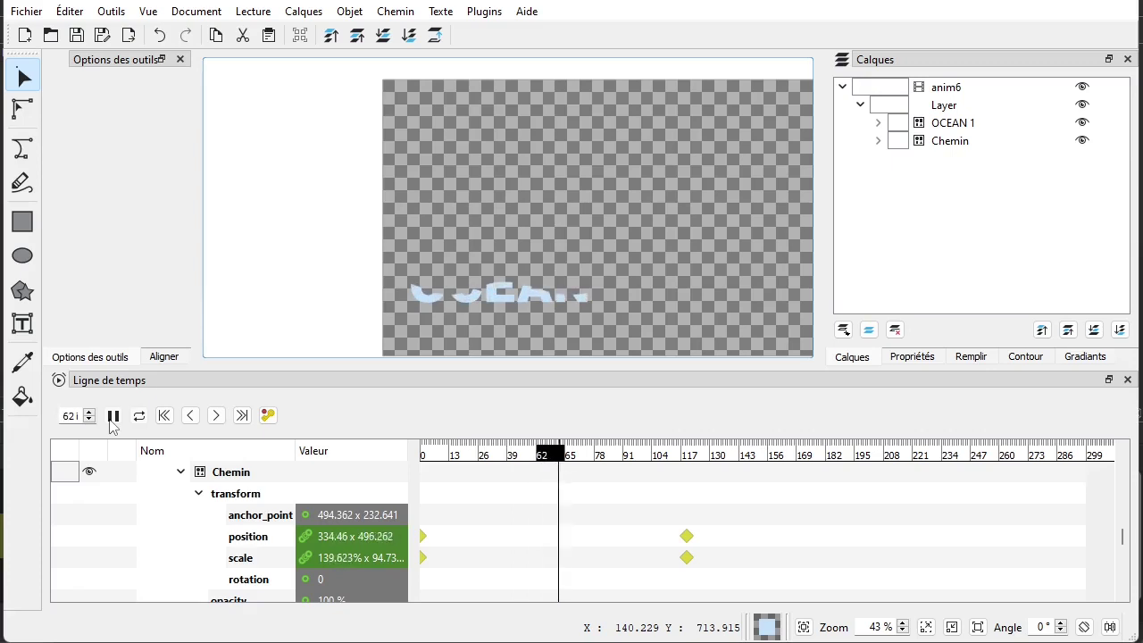
left_click(112, 418)
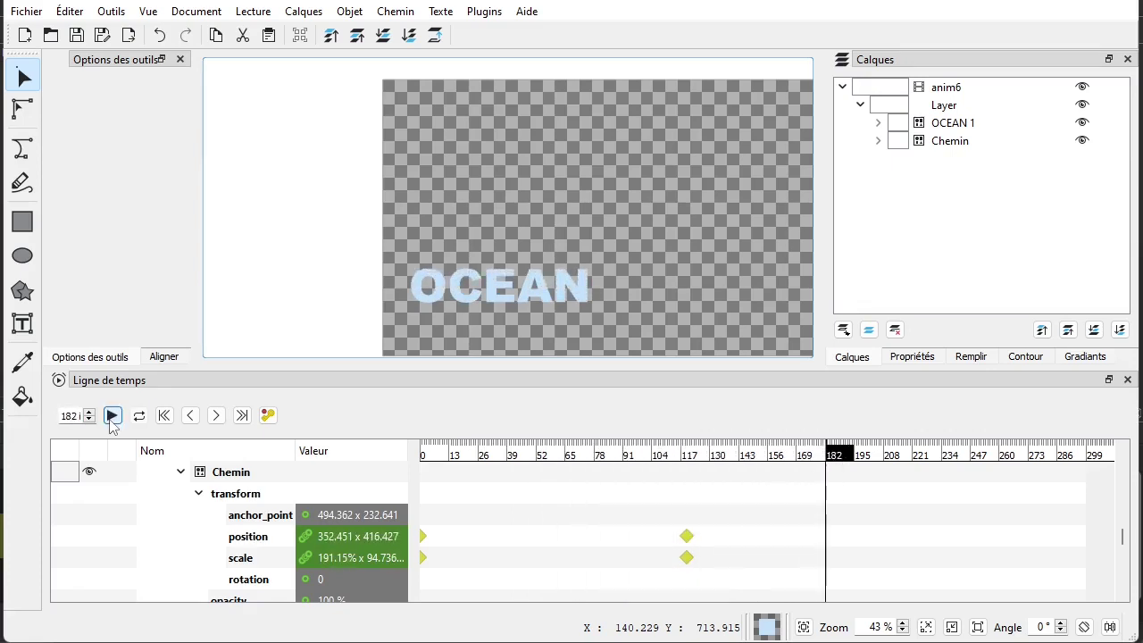
left_click(112, 417)
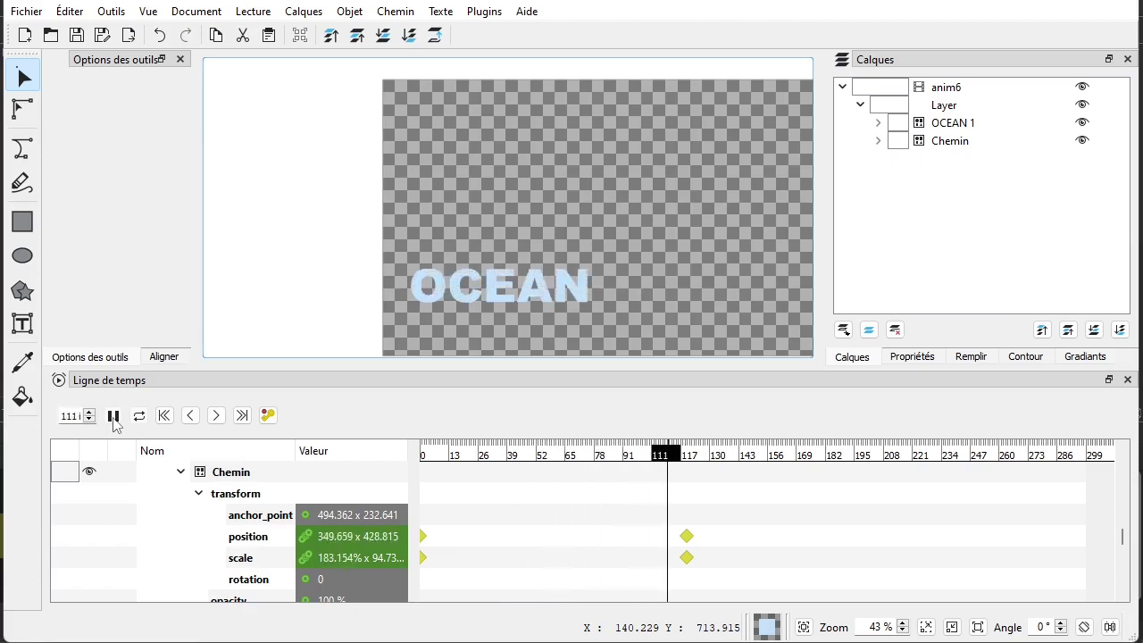
left_click(114, 417)
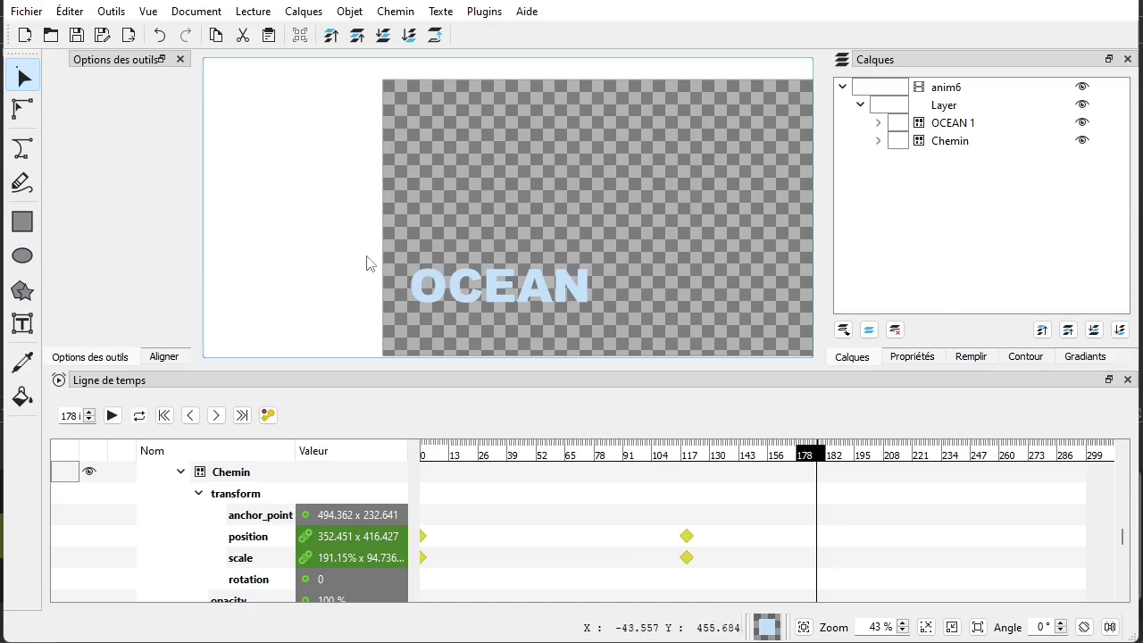
- Save the anim6 animation
scroll(458, 200, "down", 1)
scroll(459, 200, "down", 1)
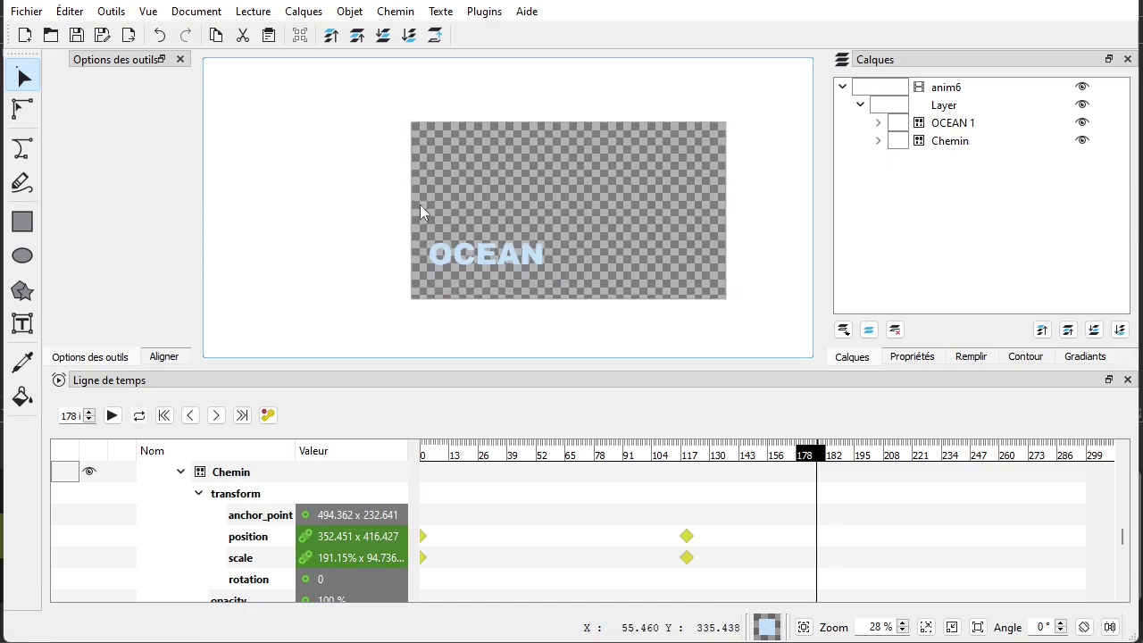
left_click(76, 37)
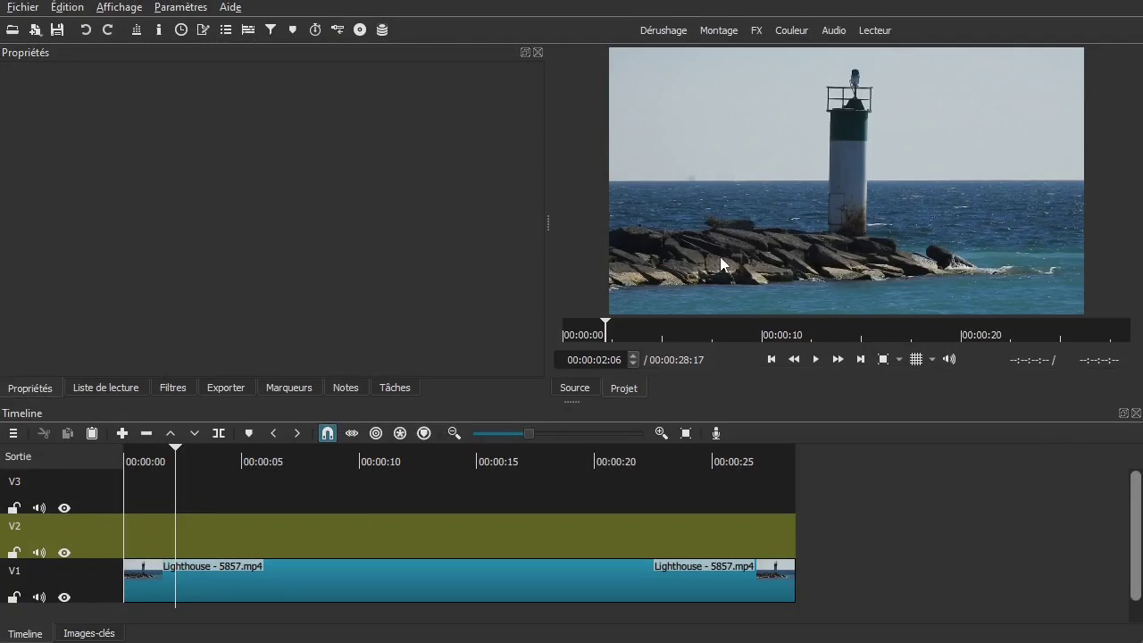
- Switch to Shotcut and play the anim6.rawr source clip to check the saved animation
left_click_drag(192, 529, 274, 518)
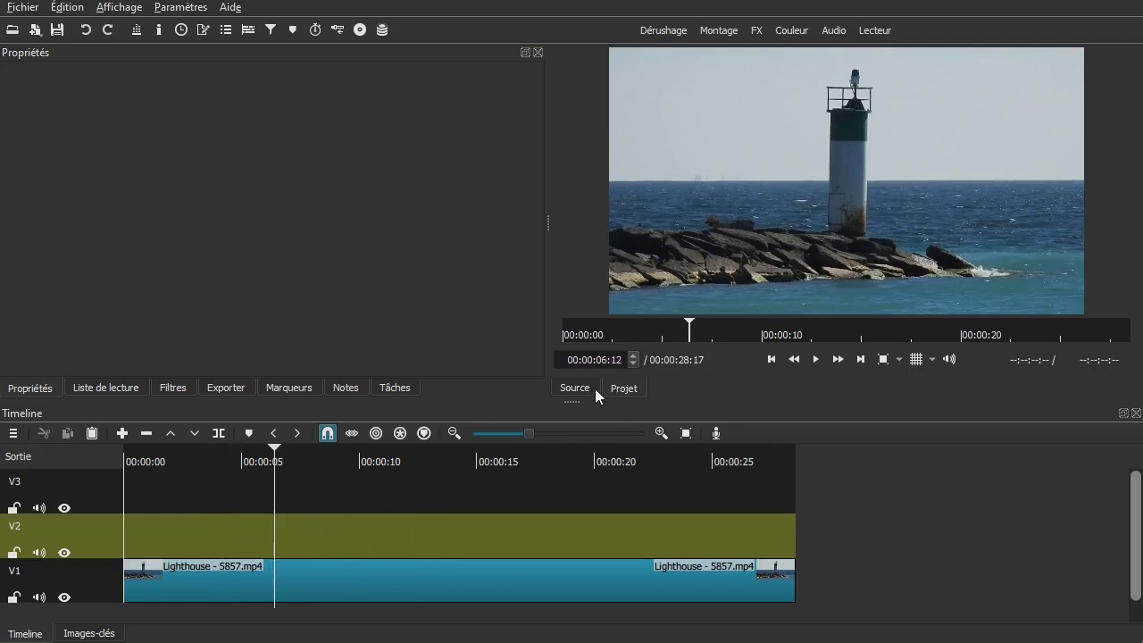
left_click(572, 390)
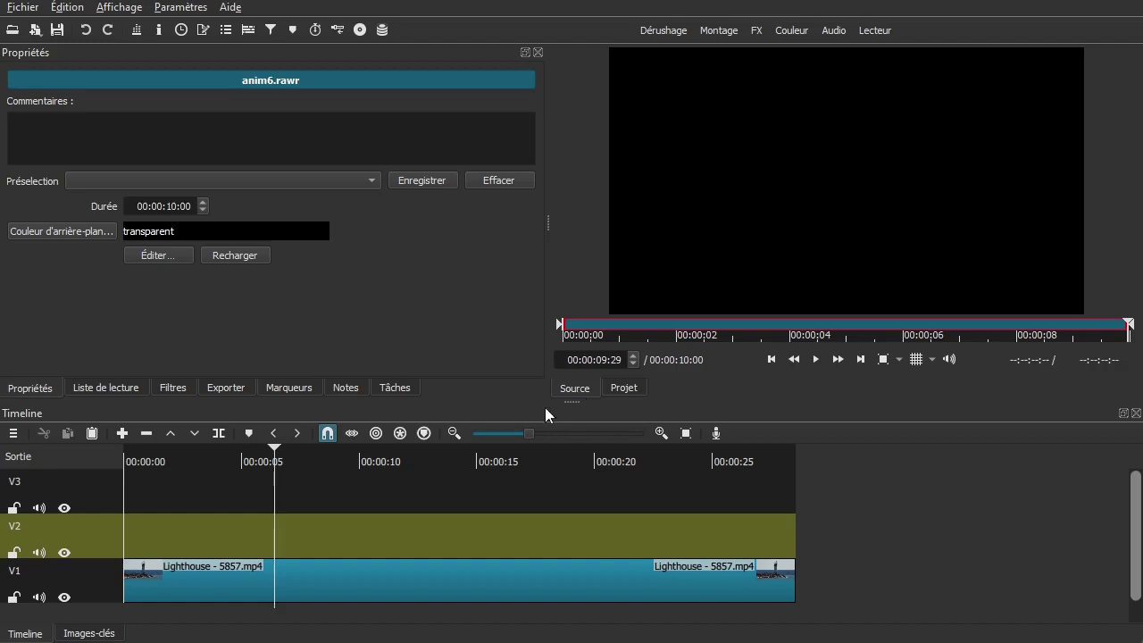
left_click(235, 502)
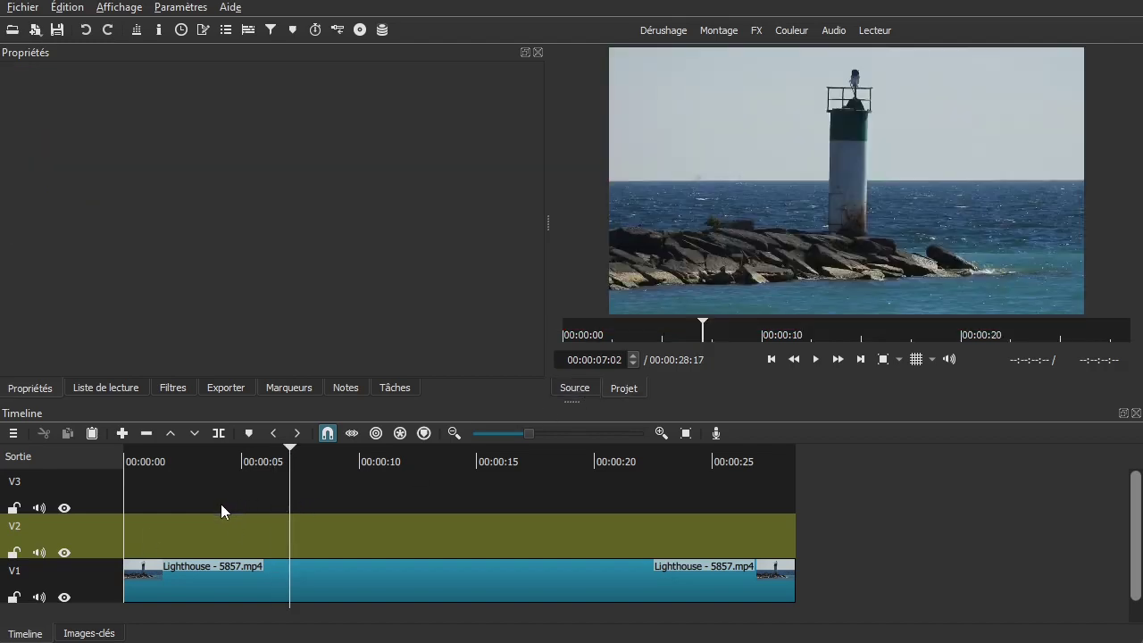
left_click(555, 385)
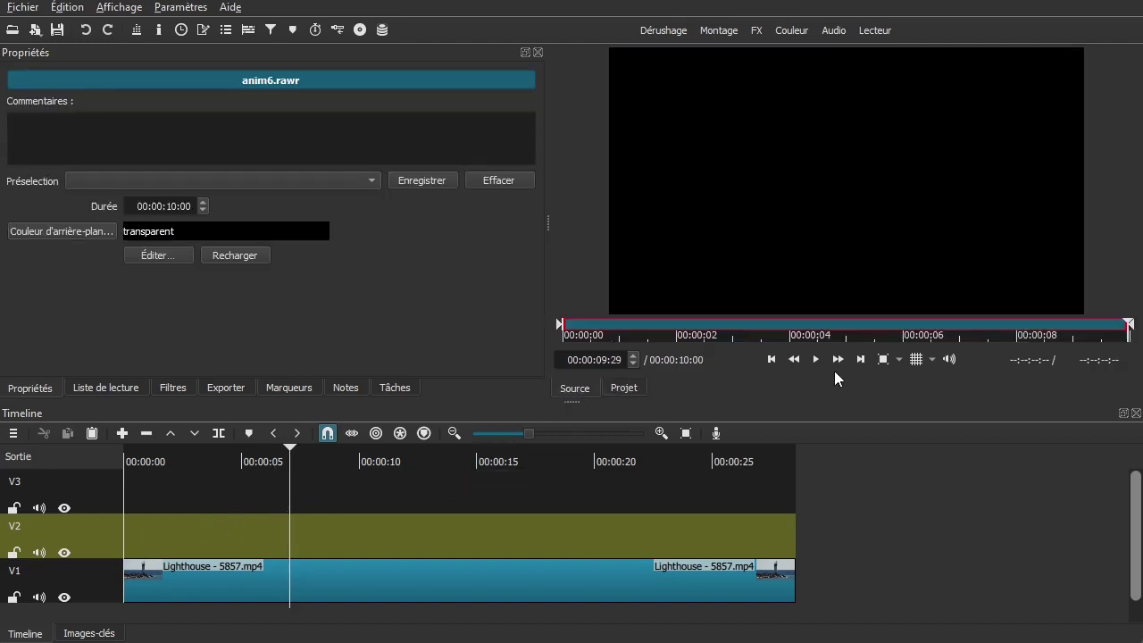
left_click_drag(774, 328, 597, 326)
left_click(794, 359)
left_click(814, 359)
left_click(818, 363)
- Add the anim6.rawr clip to the playlist and play it from there
left_click(98, 389)
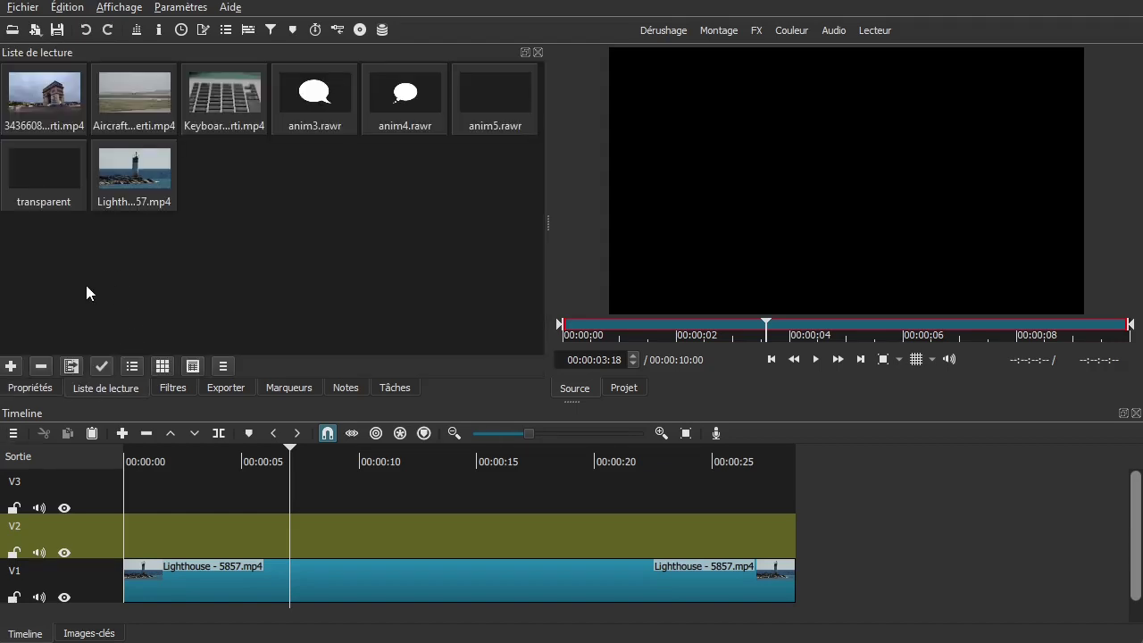
left_click(10, 367)
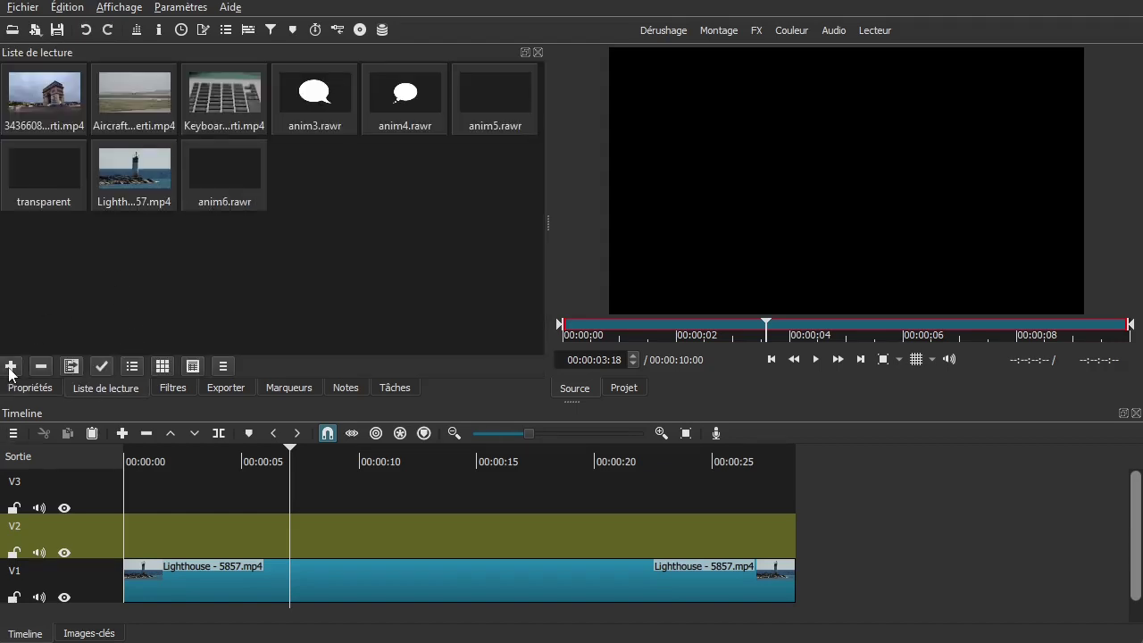
left_click(217, 182)
double_click(217, 181)
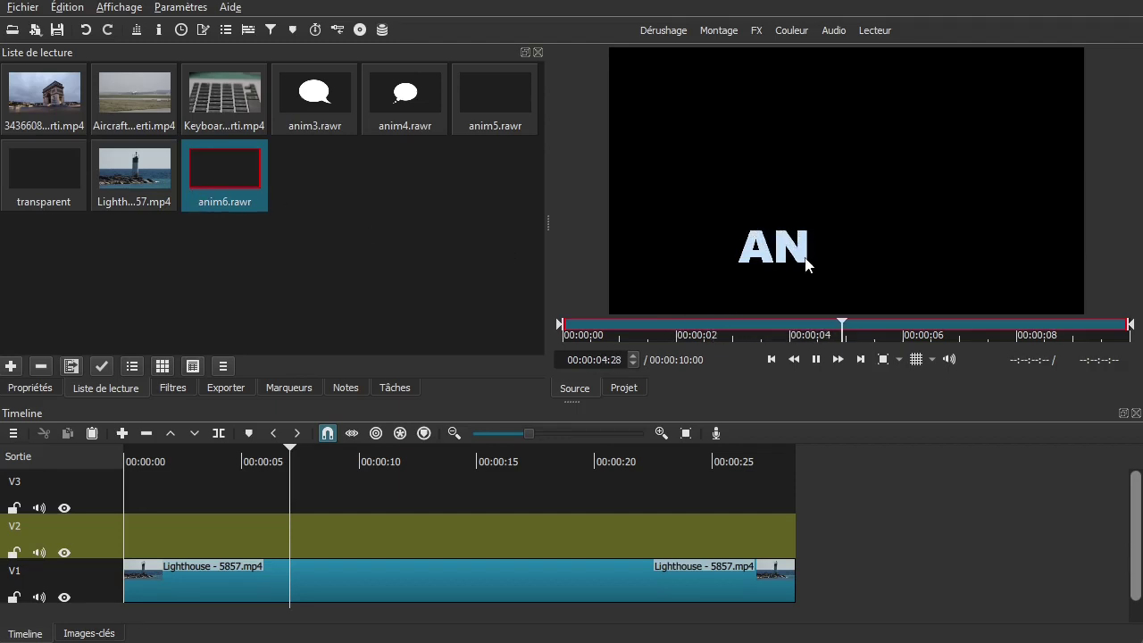
left_click(812, 361)
- Place the anim6.rawr clip on track V2 at about 5 s above the lighthouse video and replay its source
left_click_drag(222, 164, 265, 505)
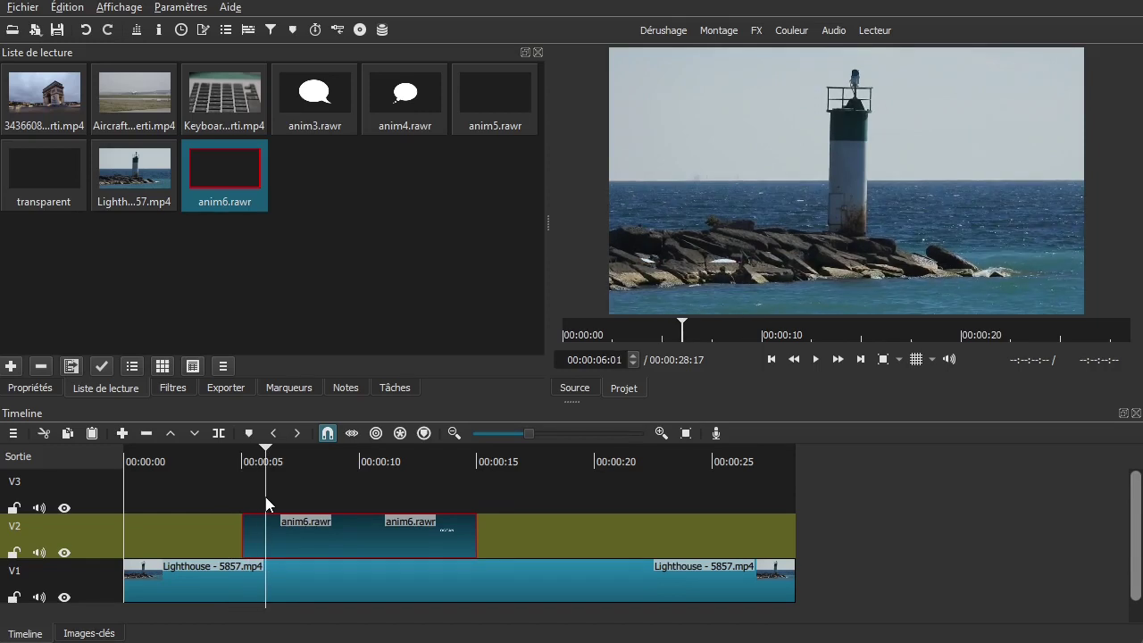
double_click(207, 174)
left_click(713, 289)
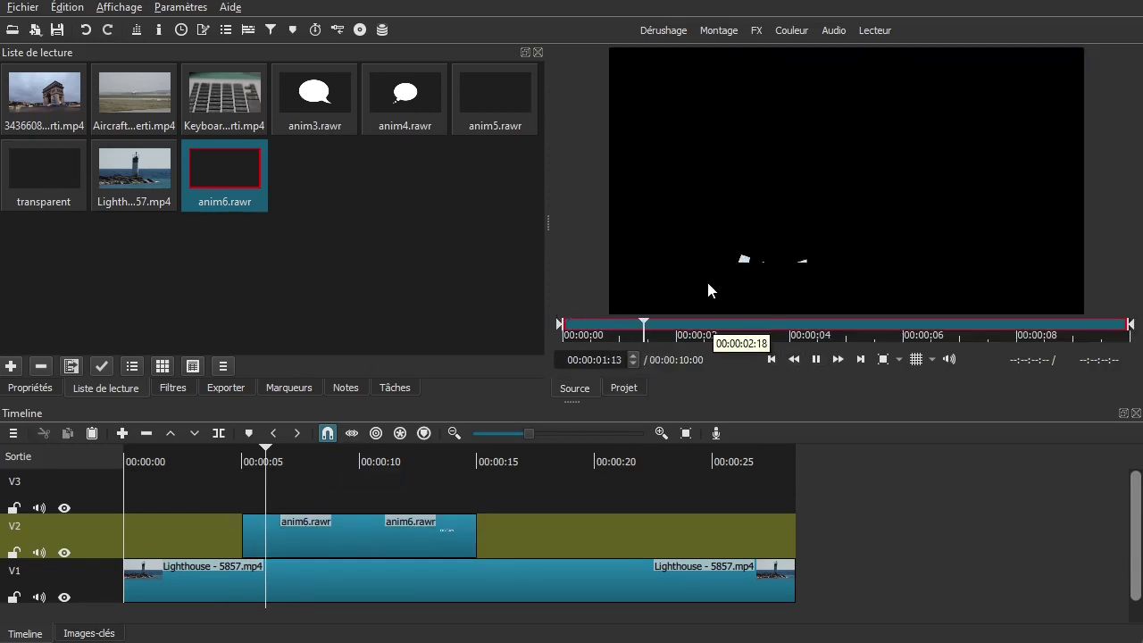
left_click(816, 360)
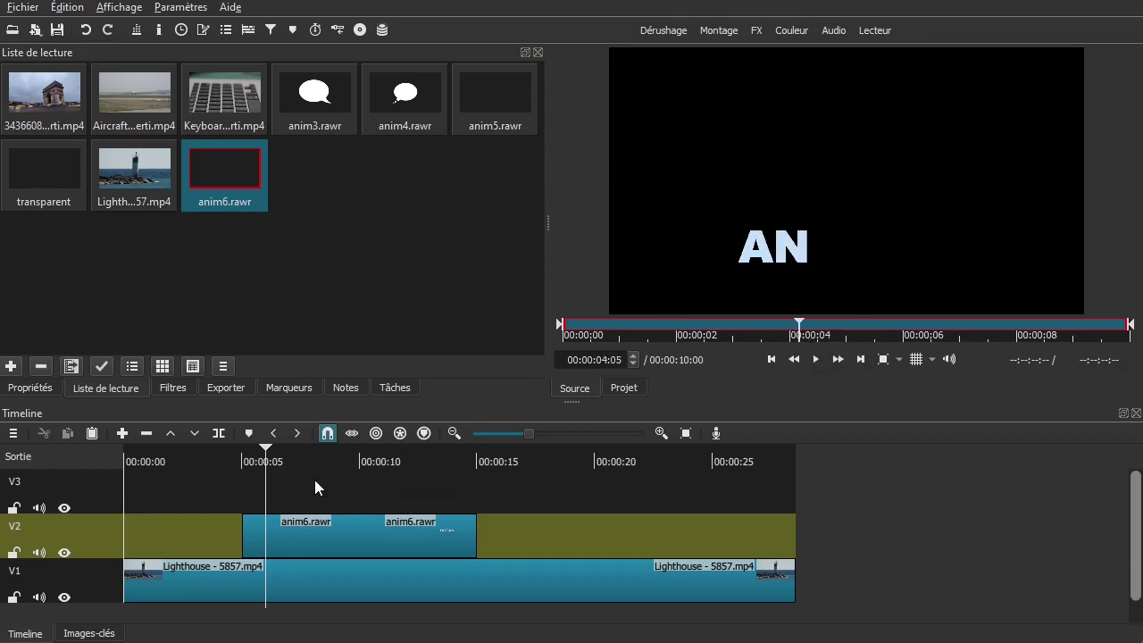
- Move the anim6.rawr clip on track V2 earlier so it starts at about 0.6 s
left_click(203, 508)
left_click(197, 498)
left_click(177, 500)
left_click(321, 529)
left_click_drag(322, 528, 220, 540)
- Play the project from the beginning to check the OCEAN title over the lighthouse video
left_click(125, 494)
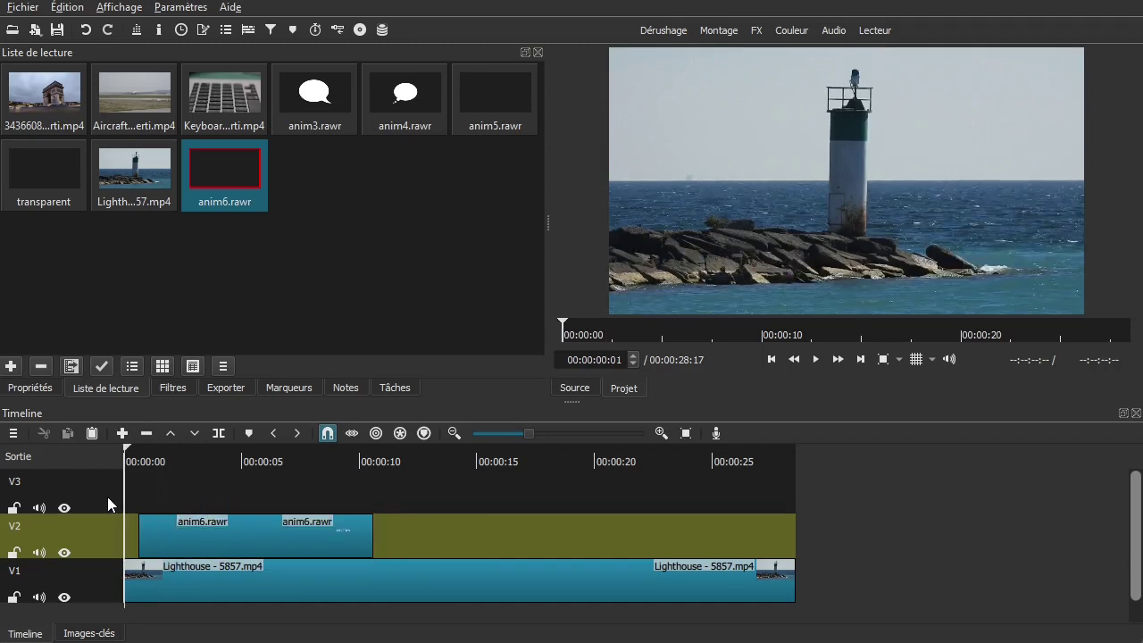
key("space")
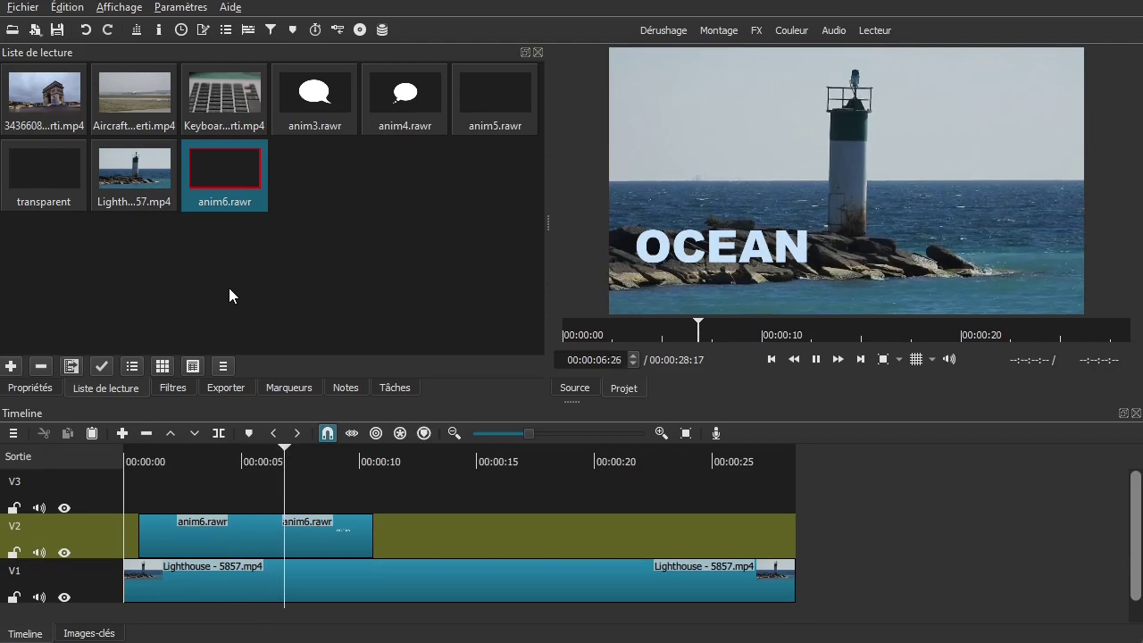
key("space")
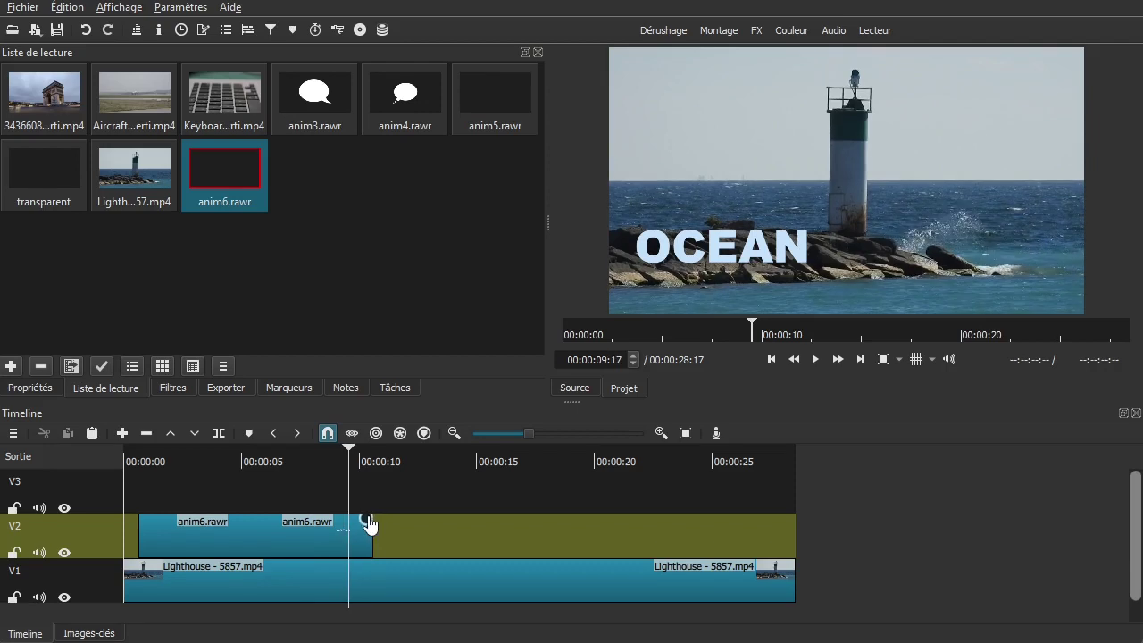
- Add a fade-out of about 1.7 s to the end of the anim6.rawr clip and replay the project from the start
left_click_drag(369, 518, 333, 527)
left_click_drag(255, 464, 116, 502)
key("space")
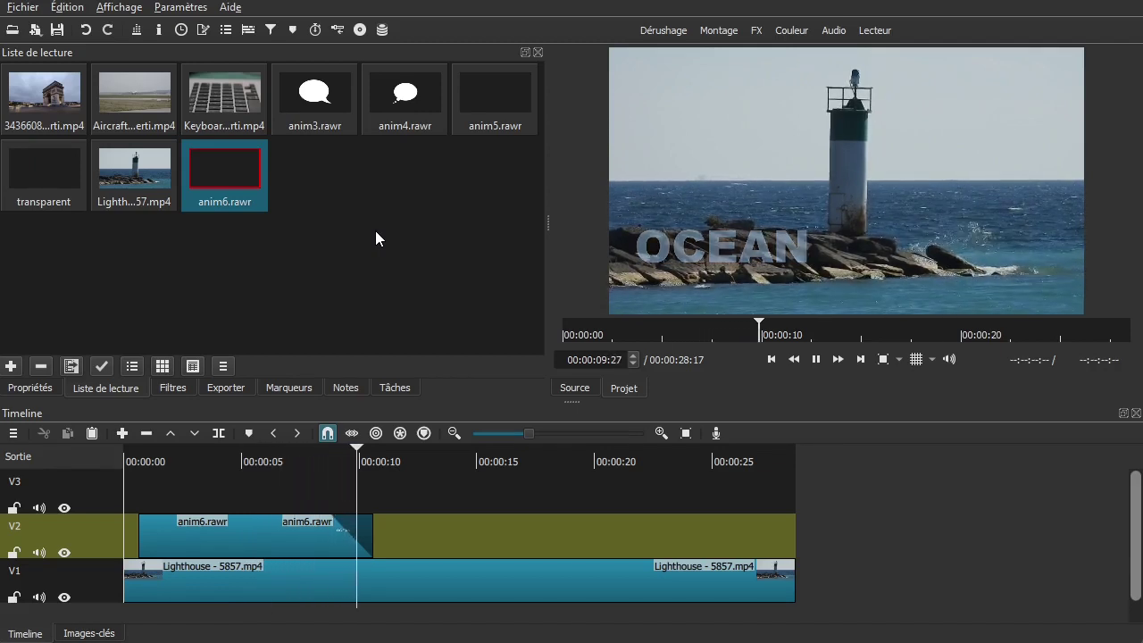
key("space")
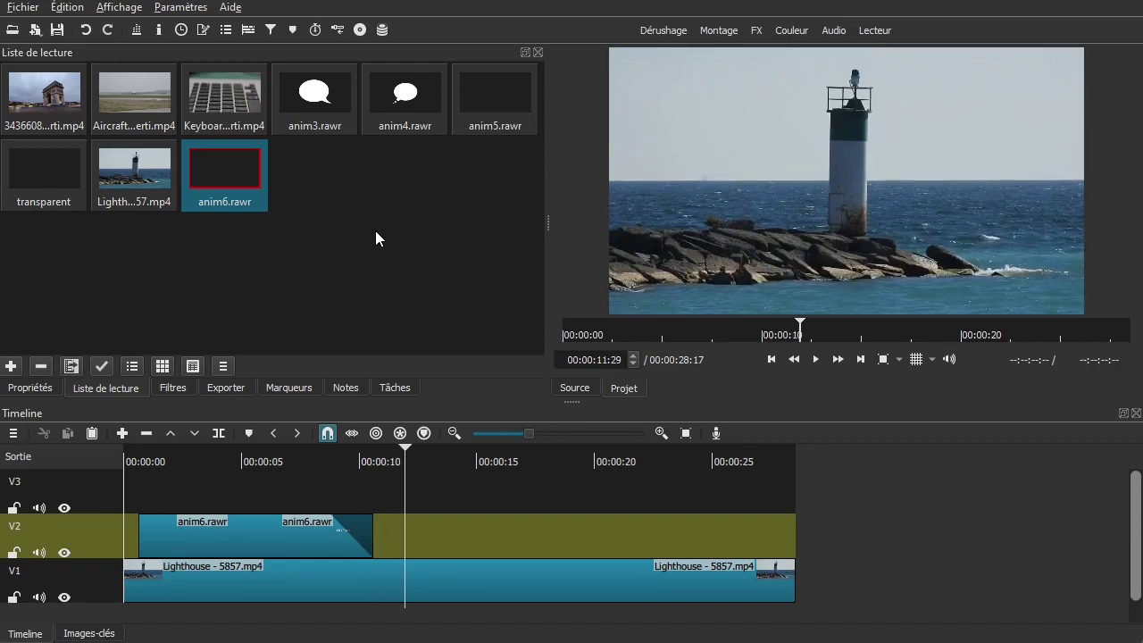